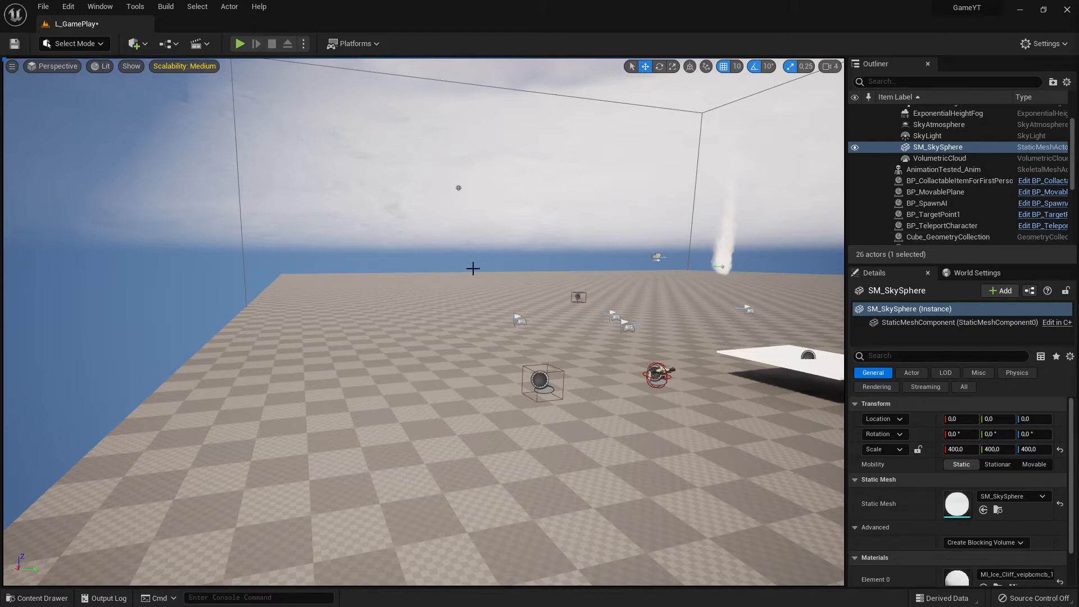
Open the Place Actors panel beside the level viewport.
key("s")
right_click_drag(424, 322, 491, 312)
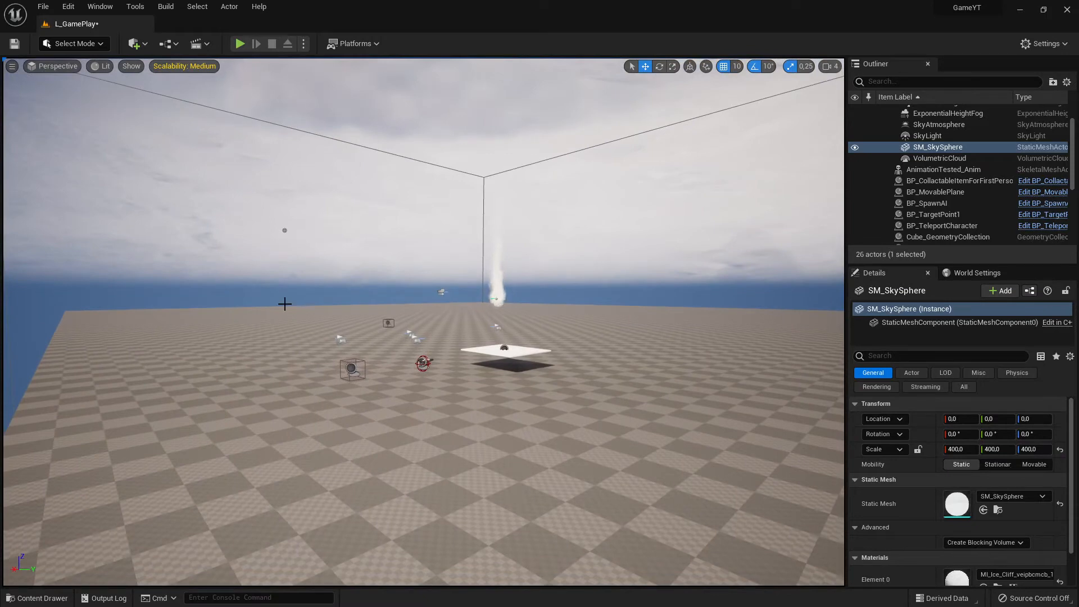
left_click(140, 46)
mouse_move(174, 138)
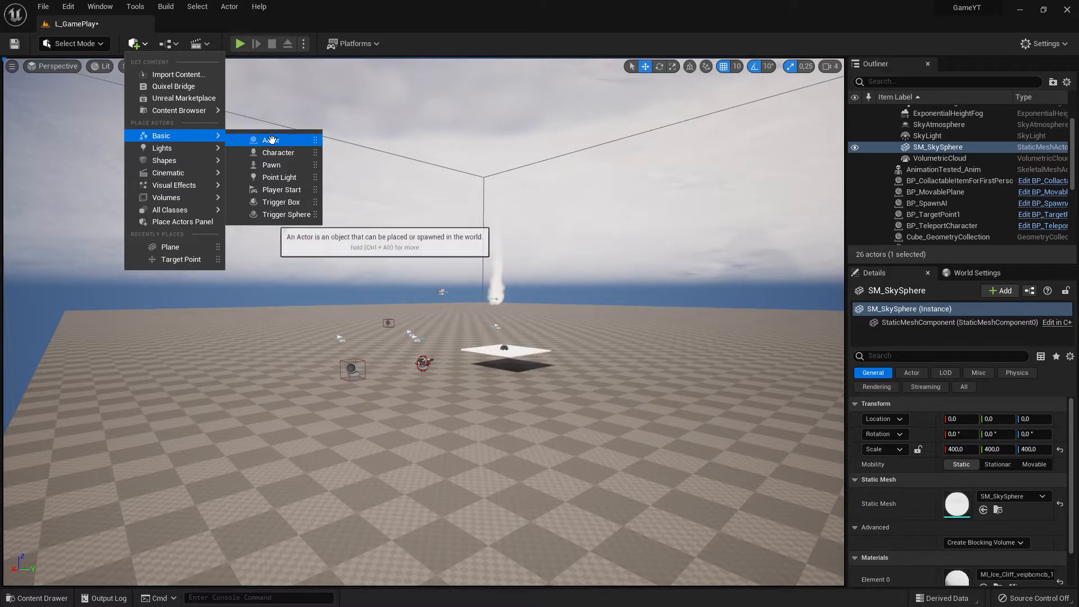
mouse_move(179, 163)
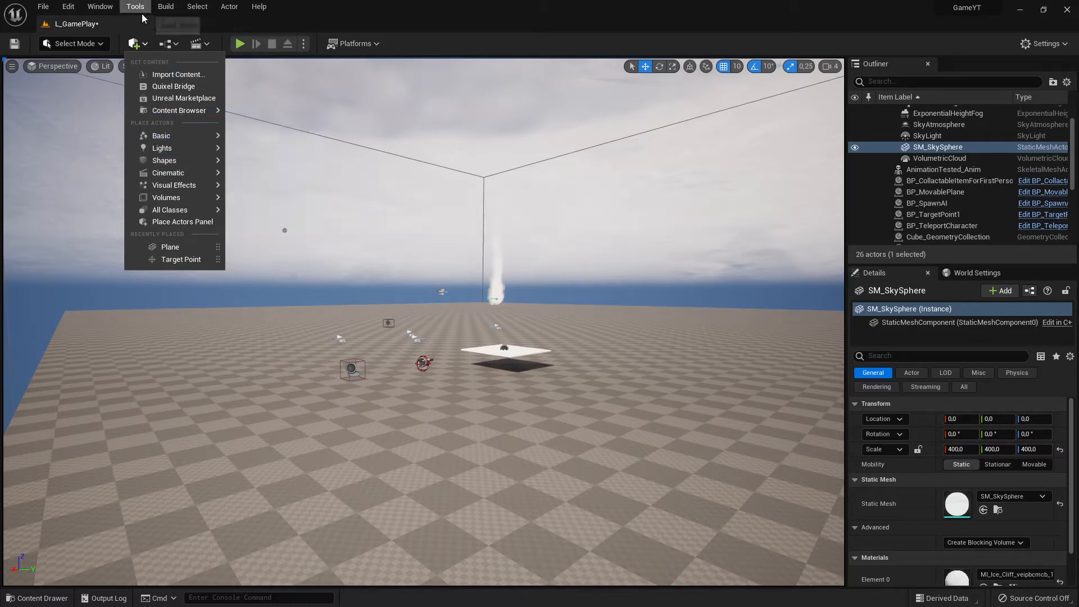
left_click(106, 19)
left_click(105, 8)
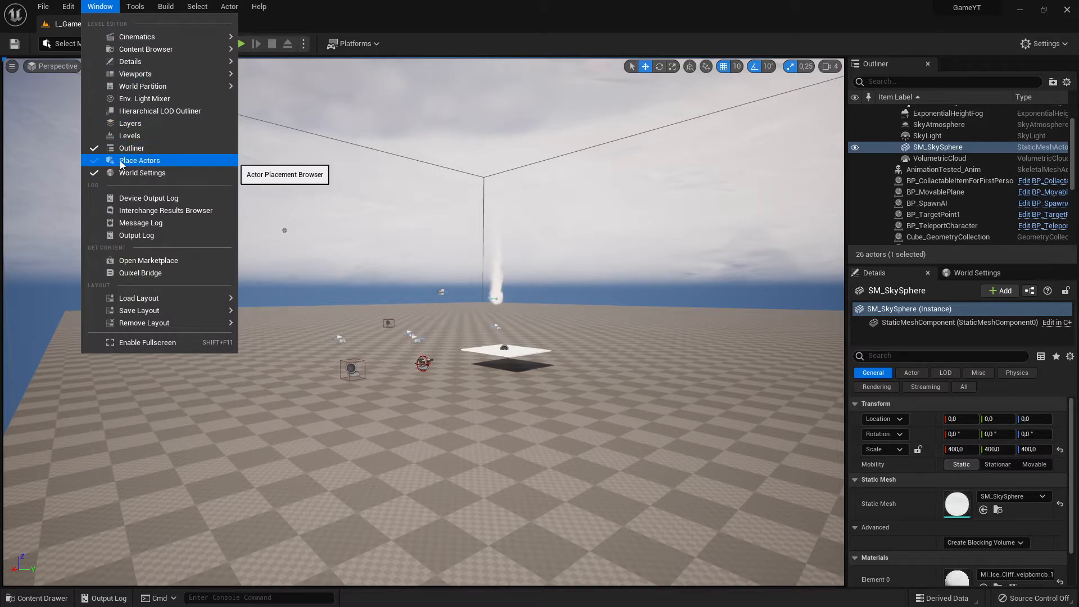
left_click(142, 161)
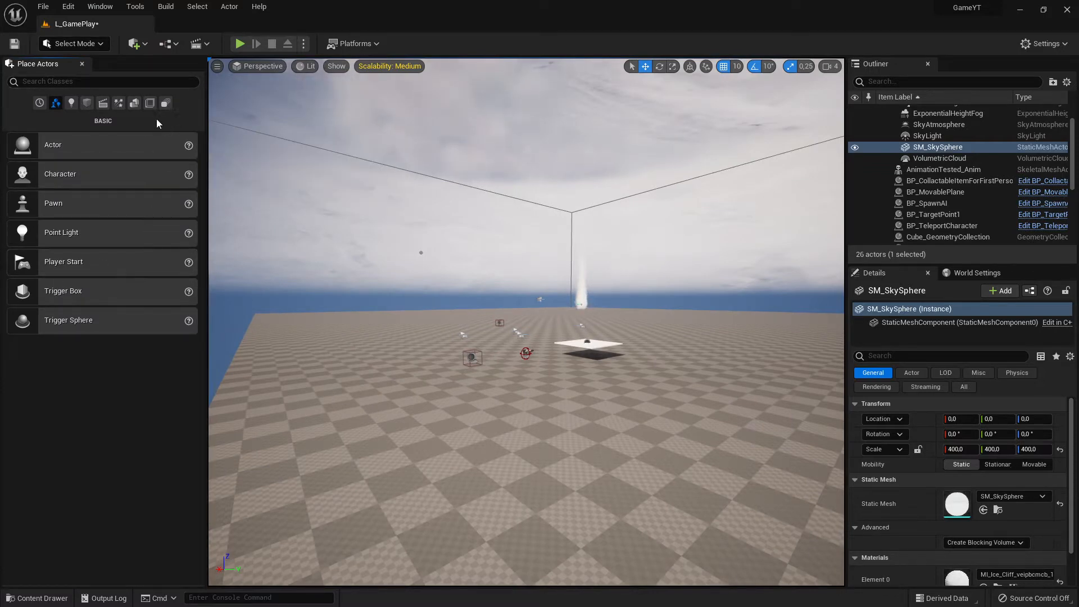
Place a Cube from the Shapes category on the checkered floor at about 1400, 510, 60.
left_click(88, 103)
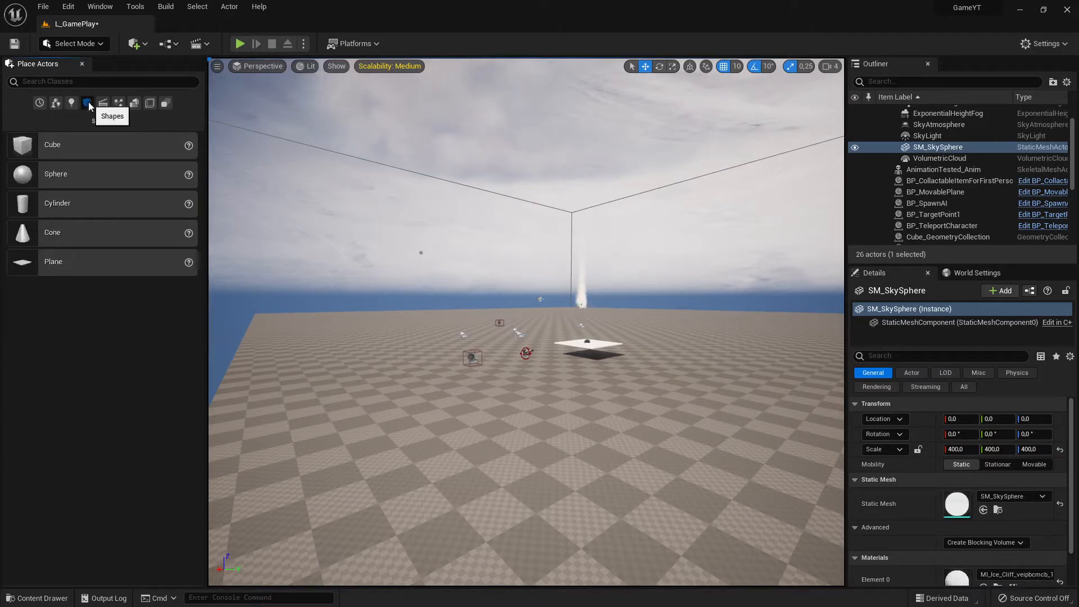
left_click_drag(29, 147, 510, 415)
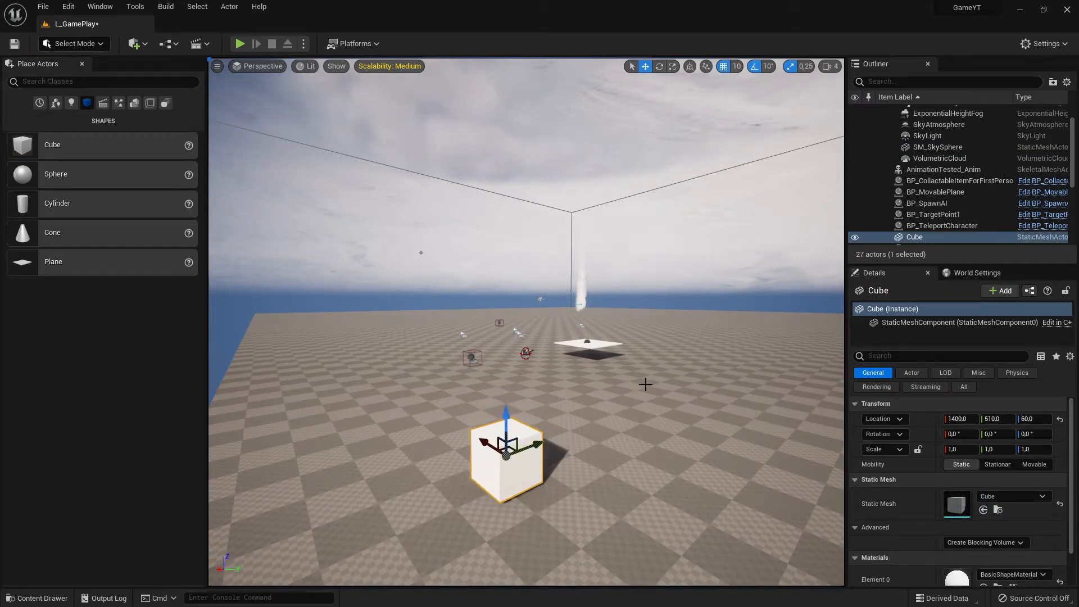
right_click_drag(595, 402, 623, 394)
key("w")
key("a")
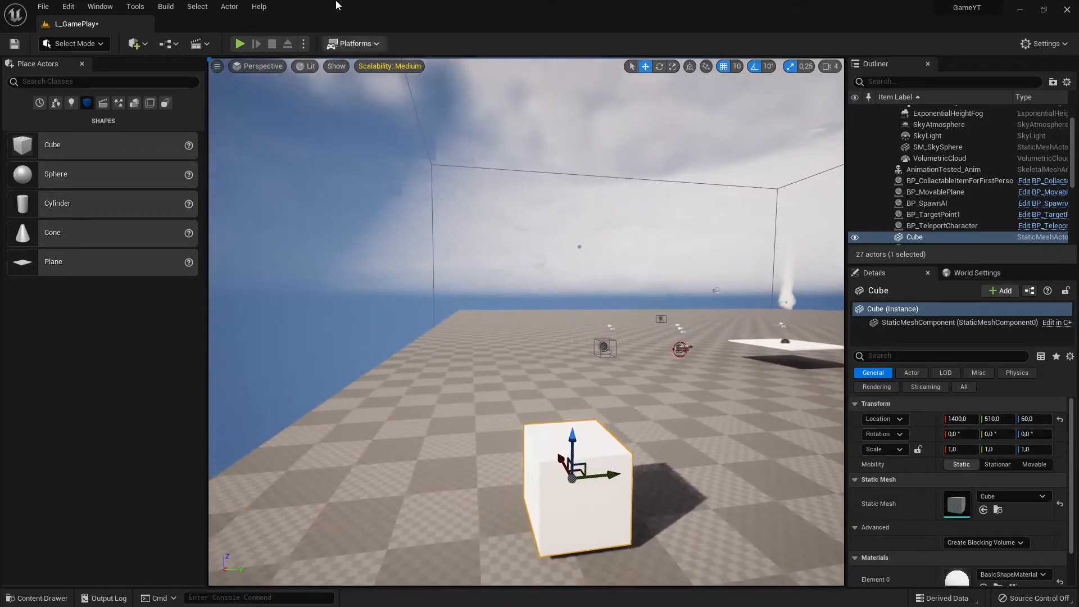
Play-test the level by running the character up to the new cube, and stop the session.
left_click(241, 44)
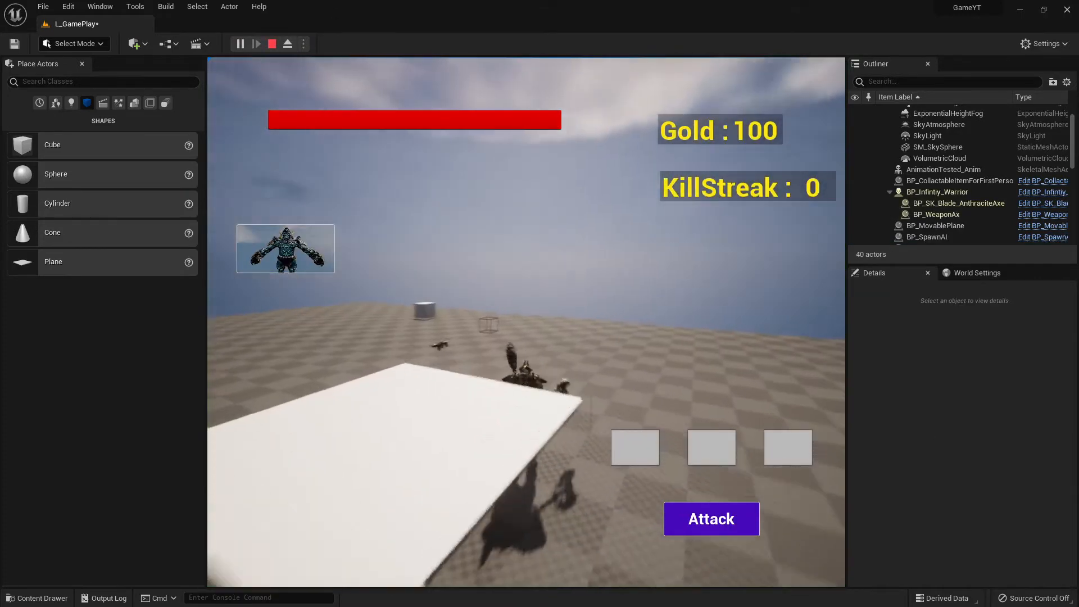
key("w")
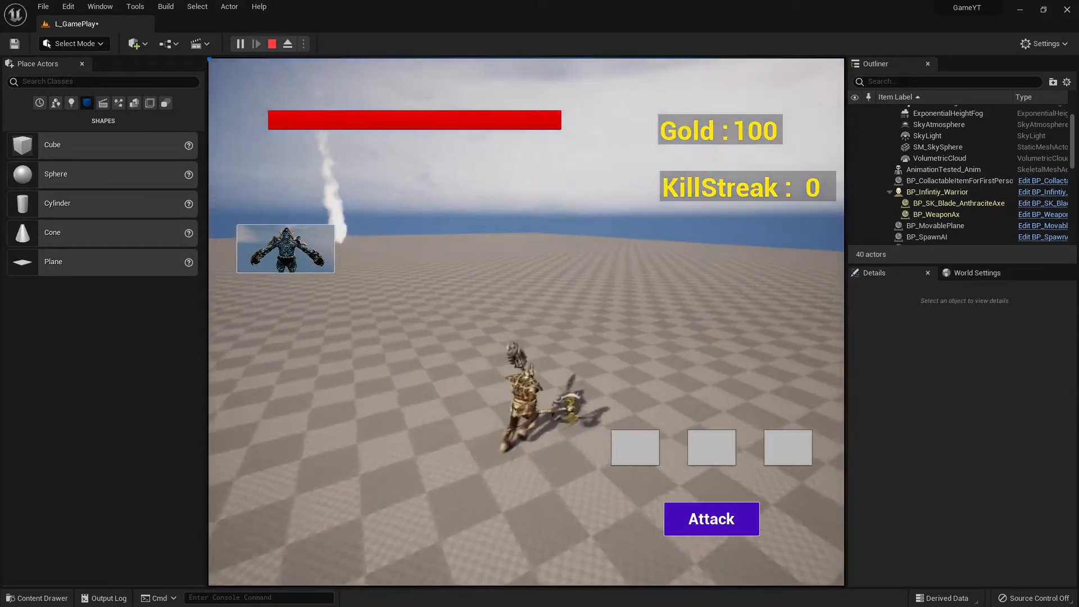
left_click(273, 44)
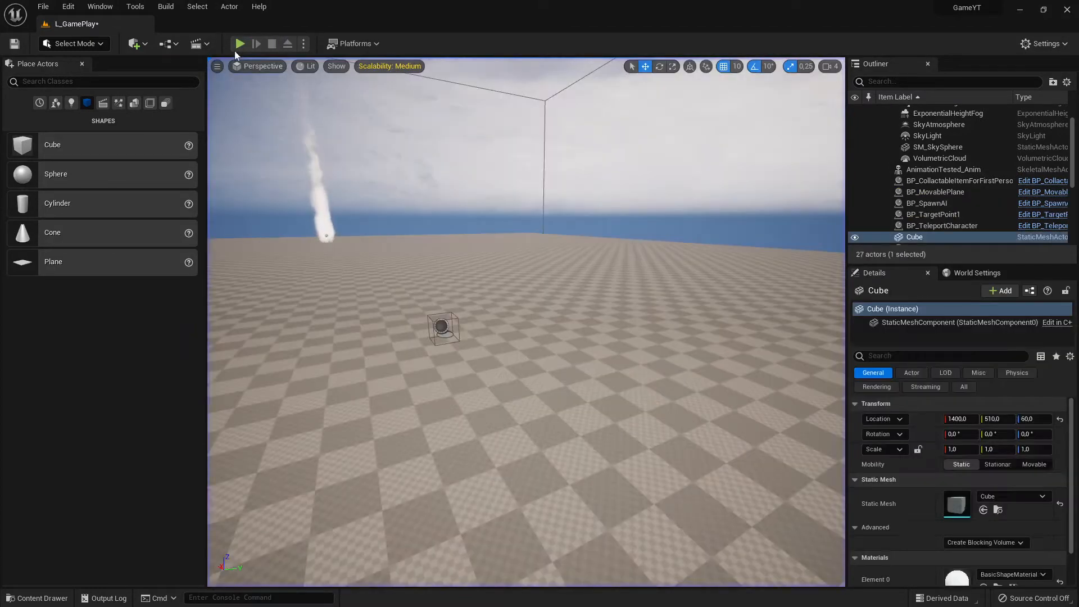
left_click(241, 43)
left_click(330, 129)
key("w")
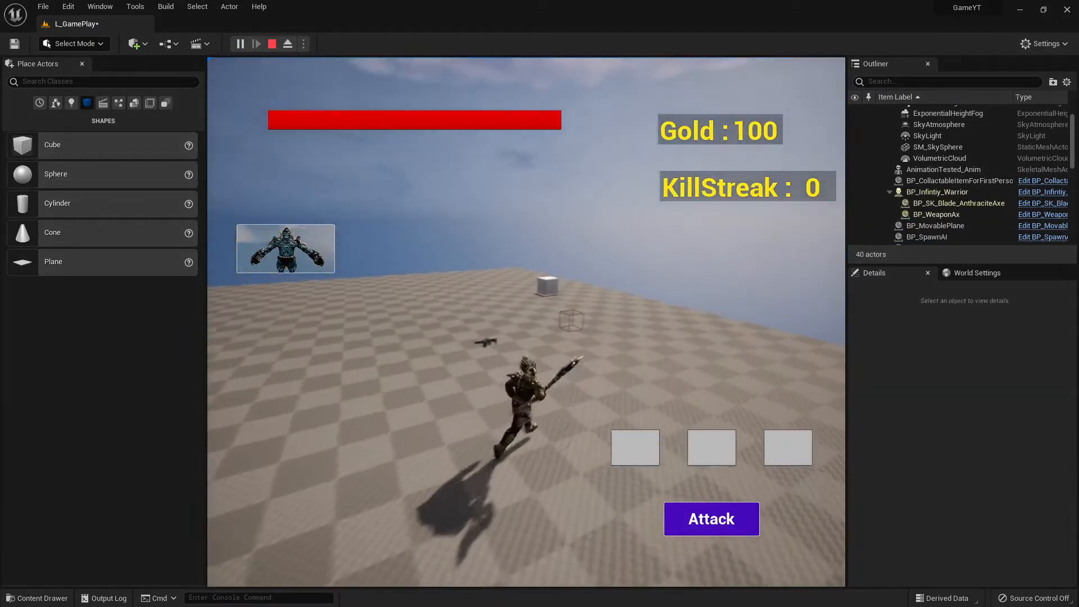
key("w")
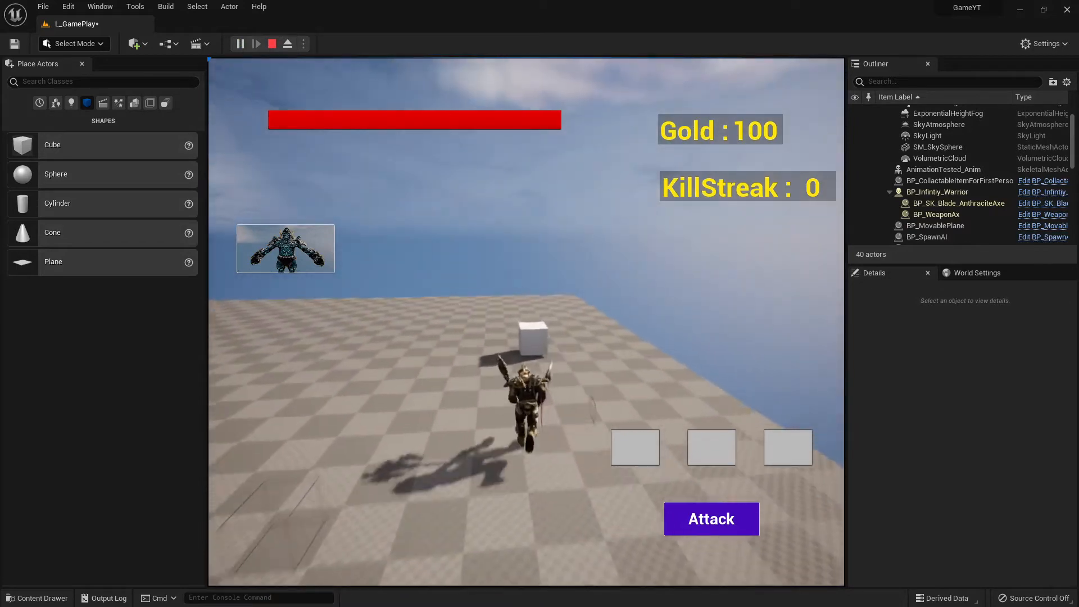
key("w")
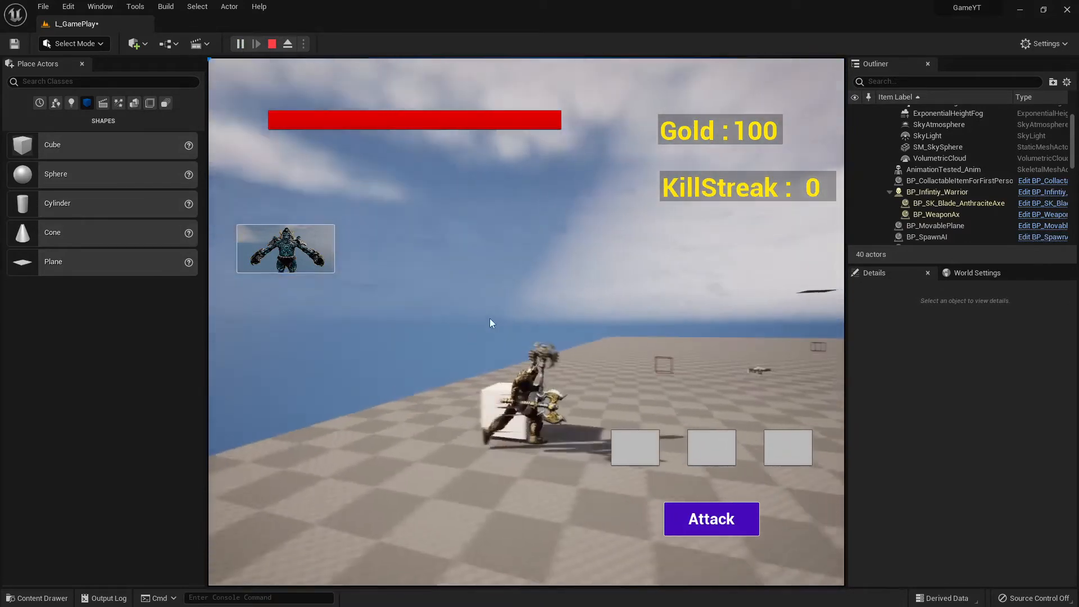
key("w")
left_click_drag(489, 318, 562, 319)
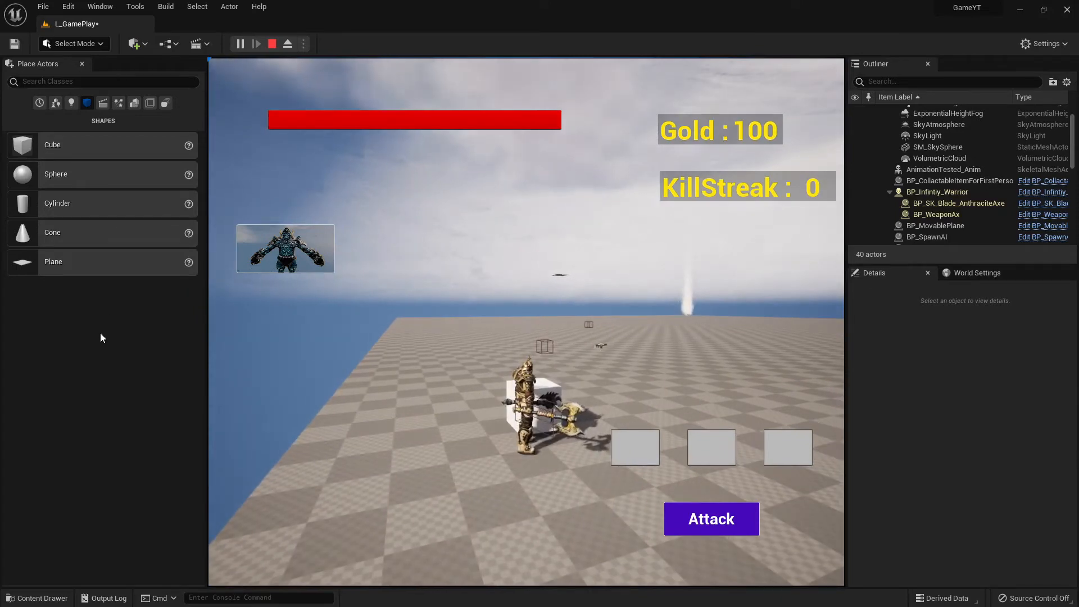
left_click(272, 43)
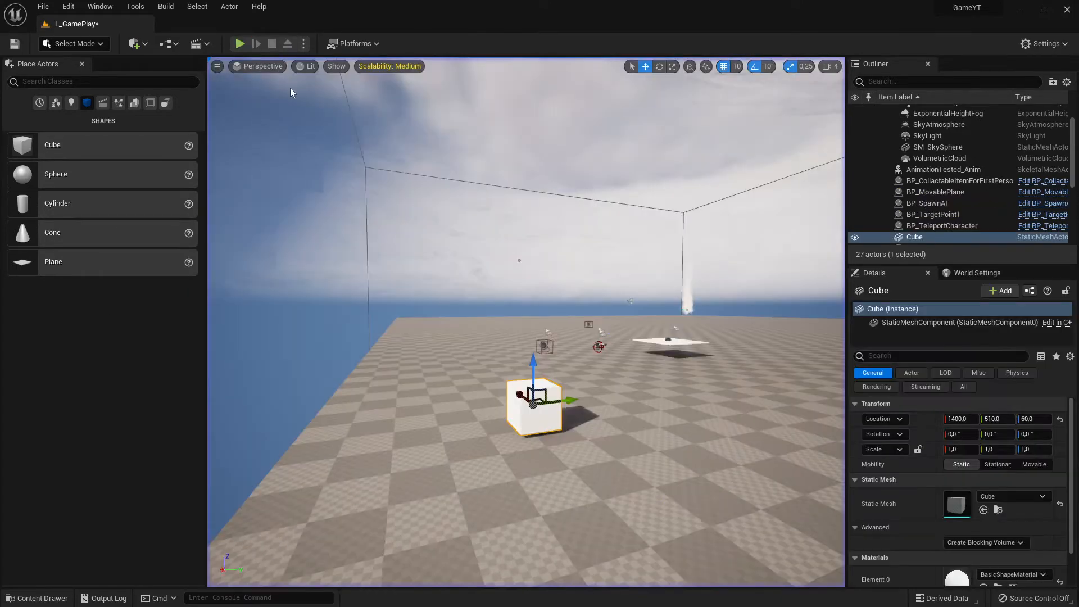
Place a Box brush from the Geometry category beside the cube at about 1440, 810, 100.
left_click(134, 103)
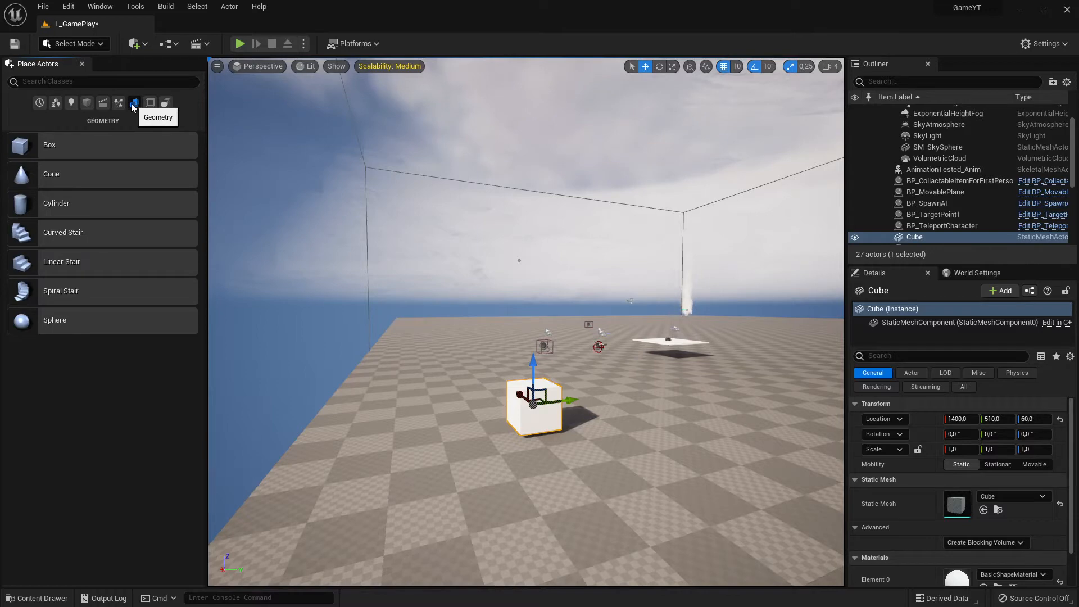
left_click(89, 106)
left_click(133, 106)
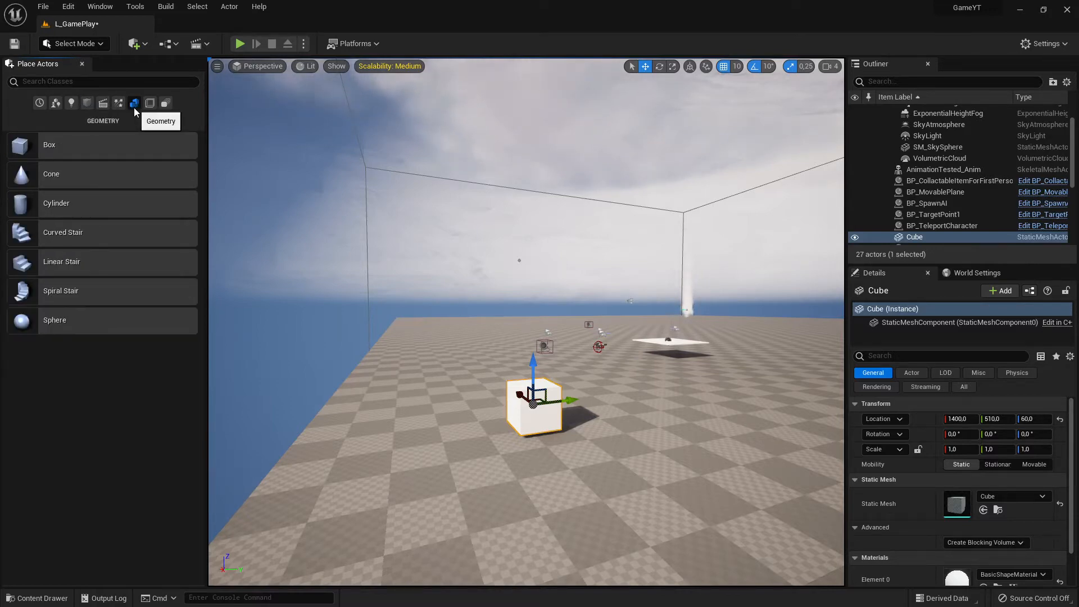
right_click_drag(353, 349, 329, 338)
key("w")
mouse_move(26, 147)
left_mouse_down()
mouse_move(503, 371)
mouse_move(564, 436)
left_mouse_up()
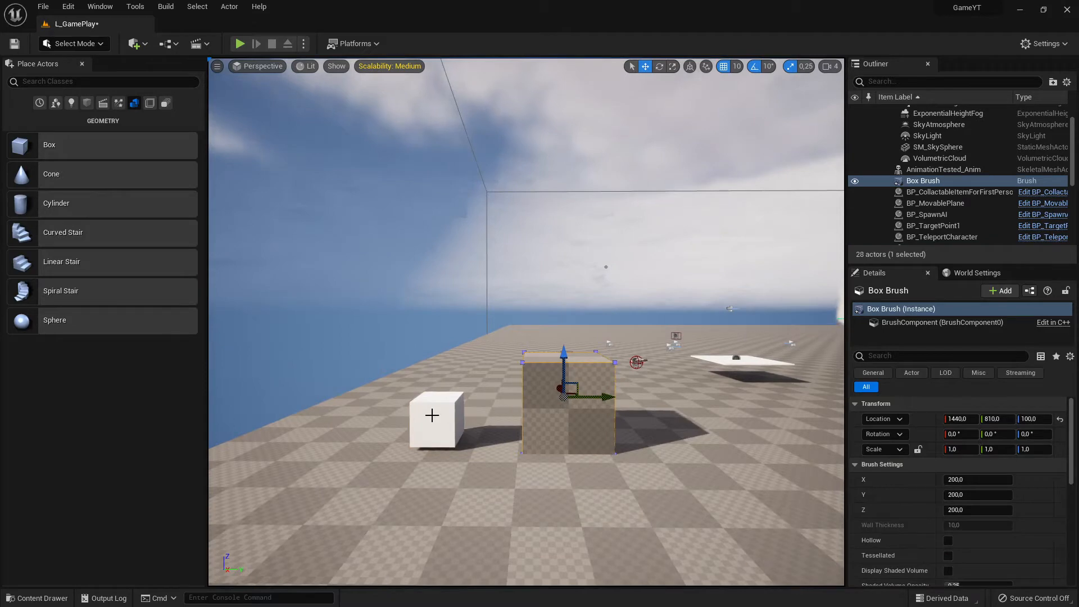
Compare the white cube and the box brush in the viewport by selecting each in turn.
left_click(432, 416)
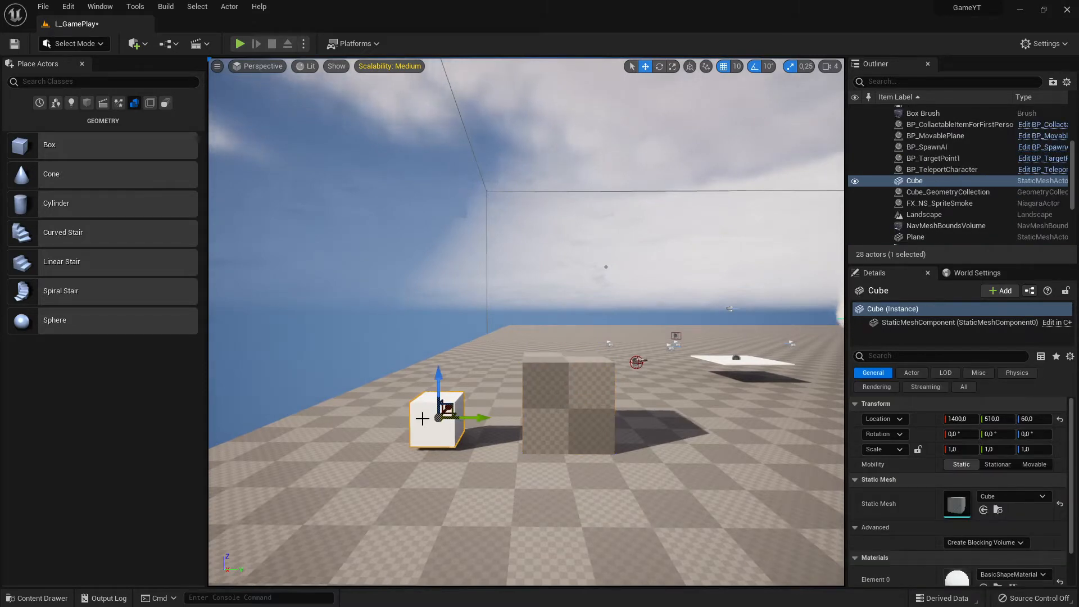
left_click(566, 402)
right_click_drag(586, 411, 564, 414)
key("w")
key("a")
key("d")
key("d")
key("a")
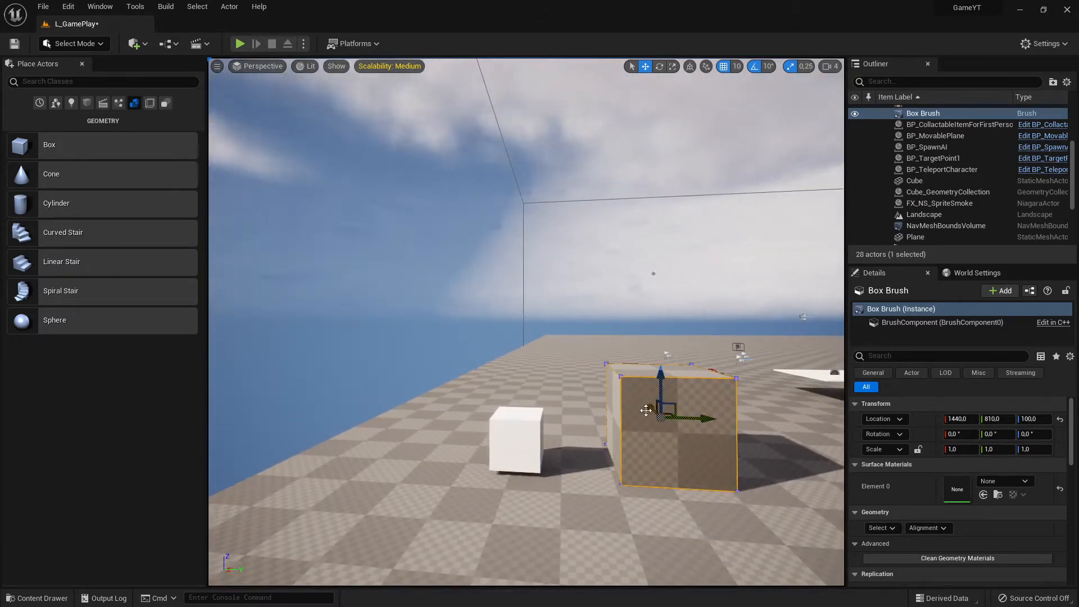
right_click_drag(646, 410, 720, 425)
key("w")
left_click(375, 479)
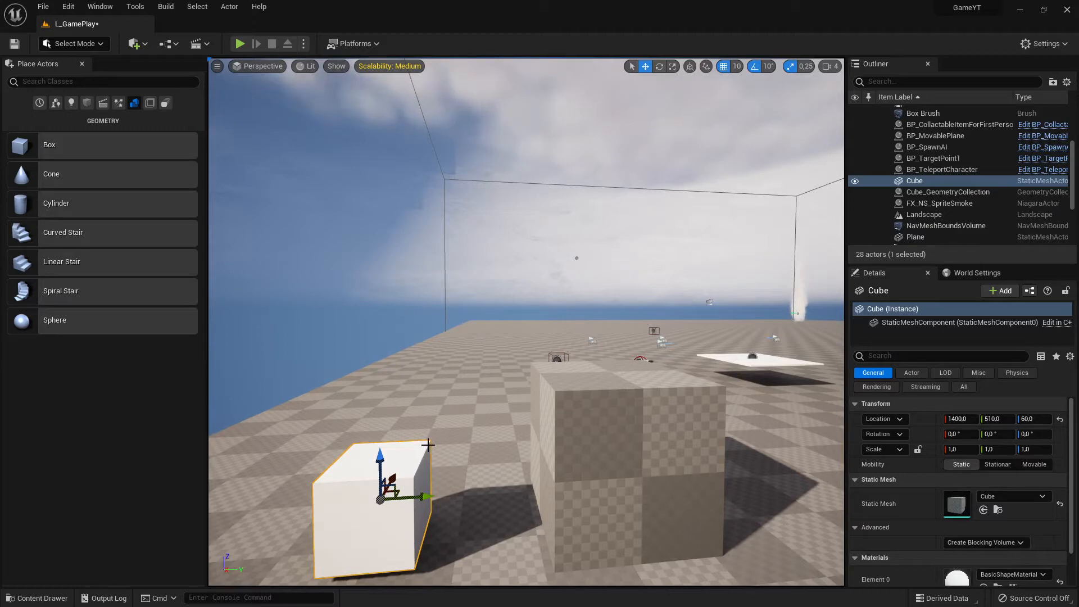
left_click(611, 456)
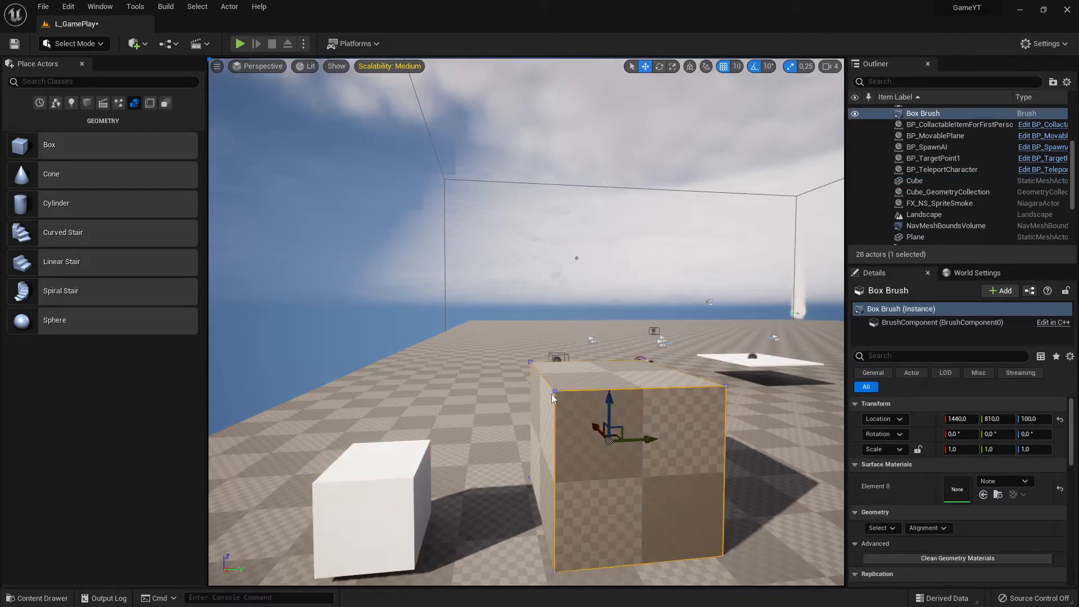
Examine the selected box brush's faces and corner vertices up close.
key("d")
right_click_drag(604, 426, 586, 405)
key("w")
key("d")
key("w")
key("a")
key("w")
key("a")
key("w")
key("a")
key("w")
key("s")
key("w")
key("s")
key("d")
key("a")
key("s")
key("d")
key("a")
key("w")
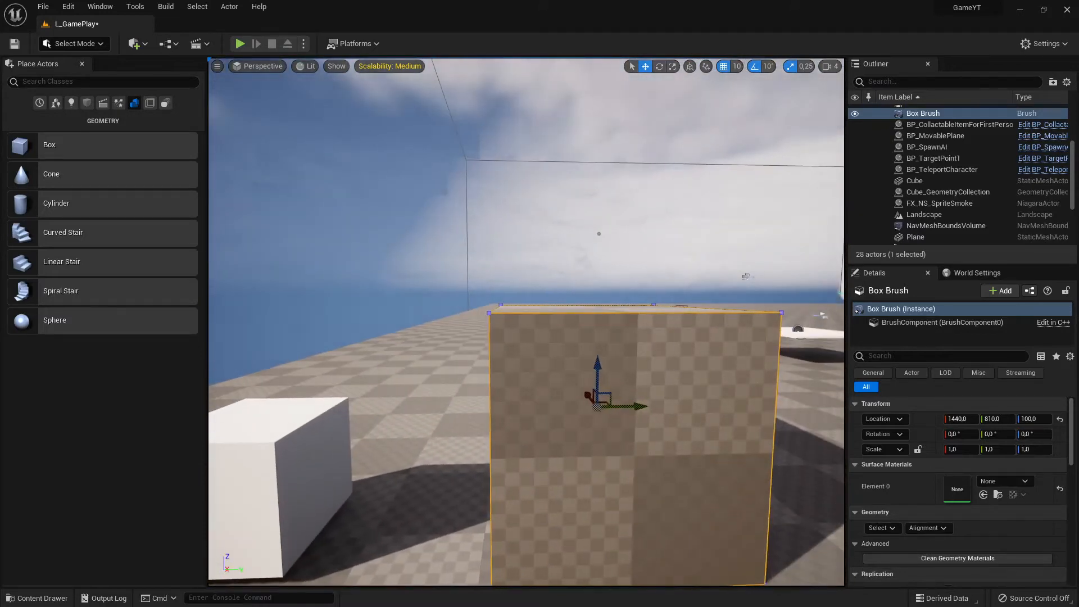
Set the viewport camera speed to 3 and frame the cube and the box brush together.
left_click(831, 66)
key("s")
right_click_drag(472, 409, 472, 408)
key("a")
key("w")
Compare the detail properties of the cube static mesh with those of the box brush.
left_click(376, 383)
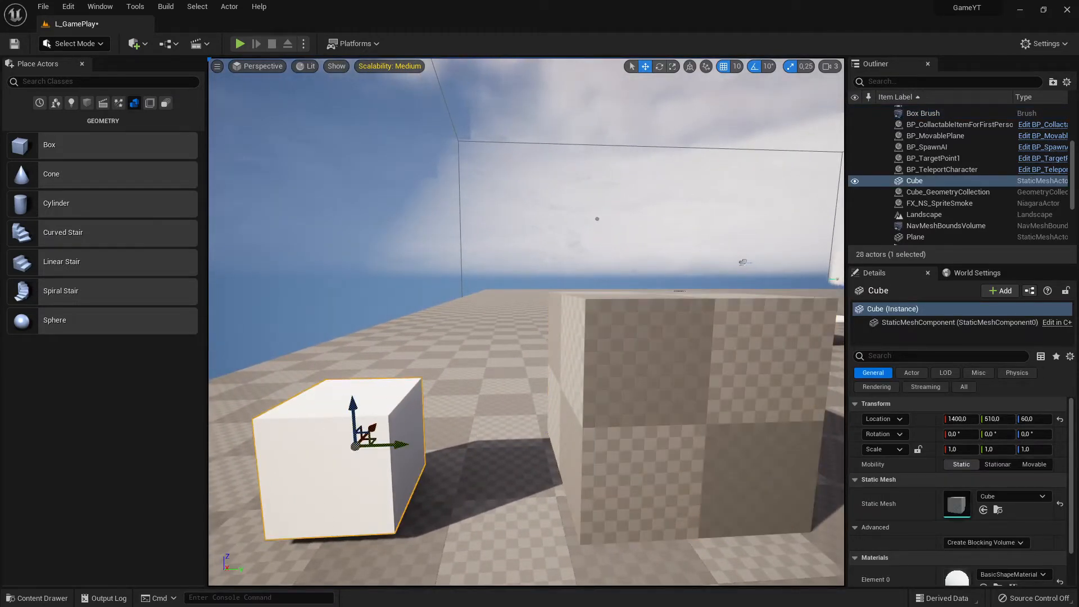
left_click(715, 351)
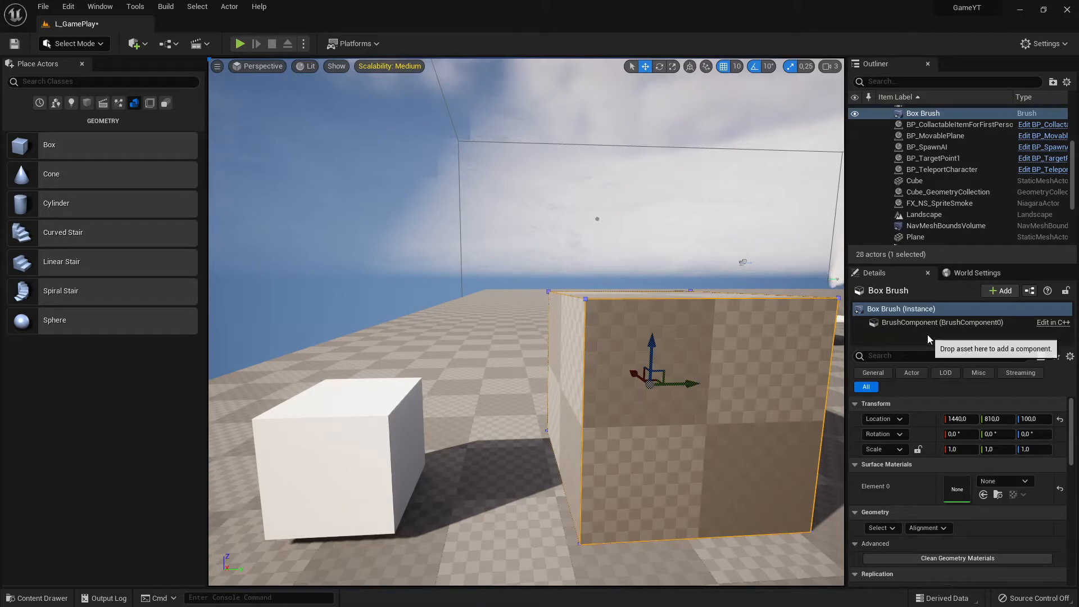
scroll(959, 440, "down", 5)
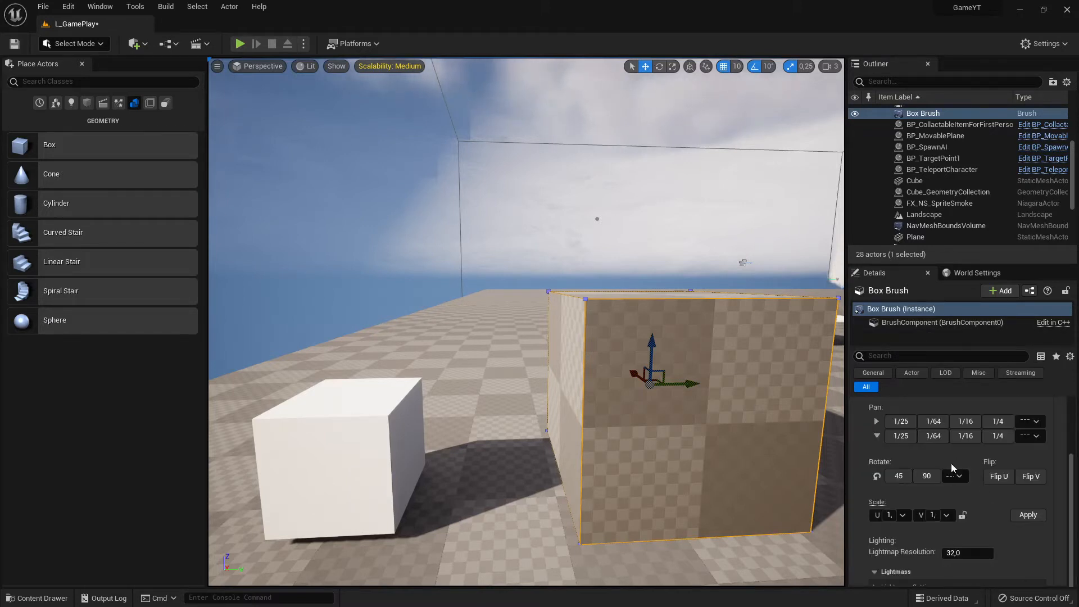
scroll(969, 472, "up", 5)
scroll(973, 486, "down", 5)
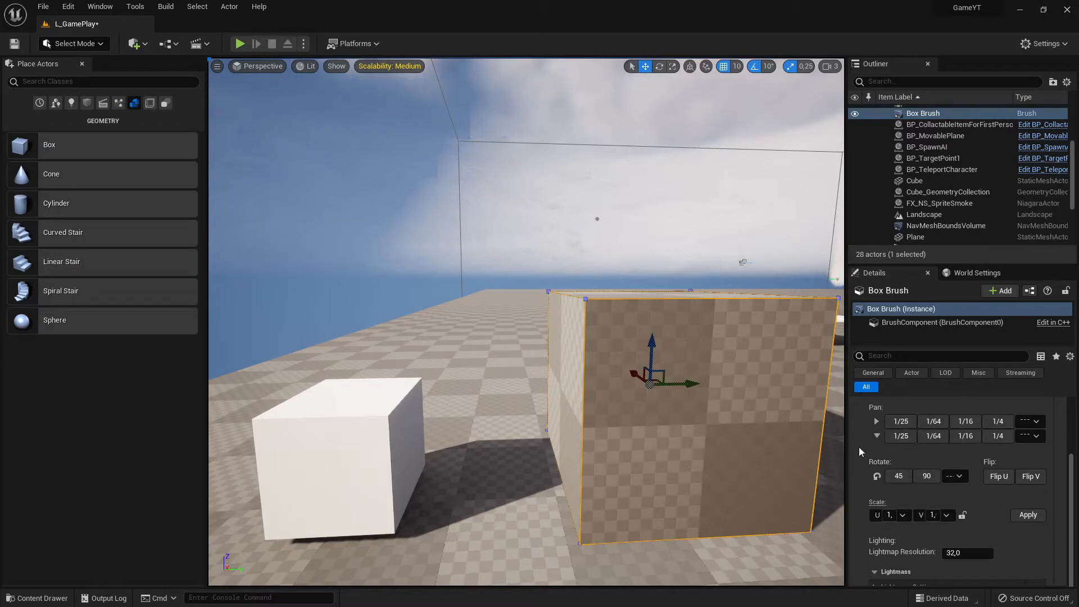
left_click(337, 450)
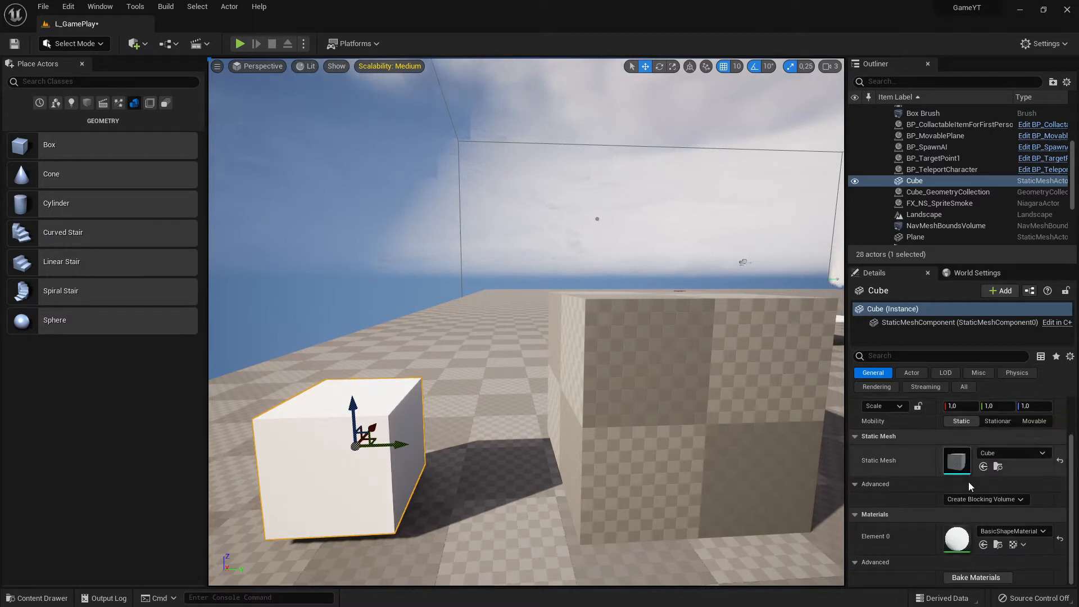
left_click_drag(631, 349, 625, 356)
left_click(630, 354)
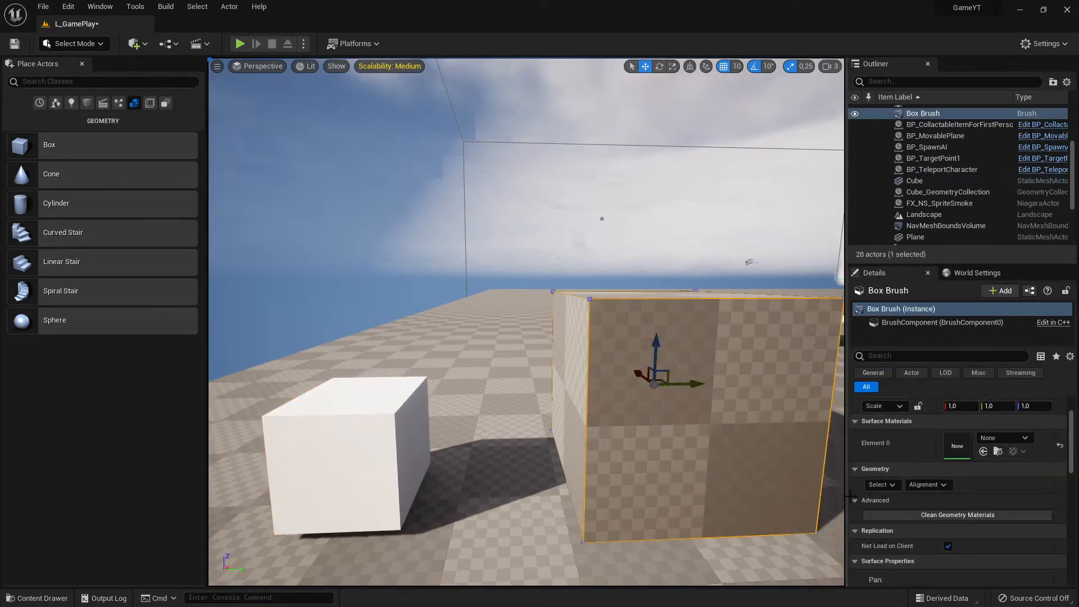
Examine the box brush's surface material, geometry, pan, rotate, scale and lighting properties.
scroll(1006, 463, "down", 10)
scroll(1005, 471, "up", 6)
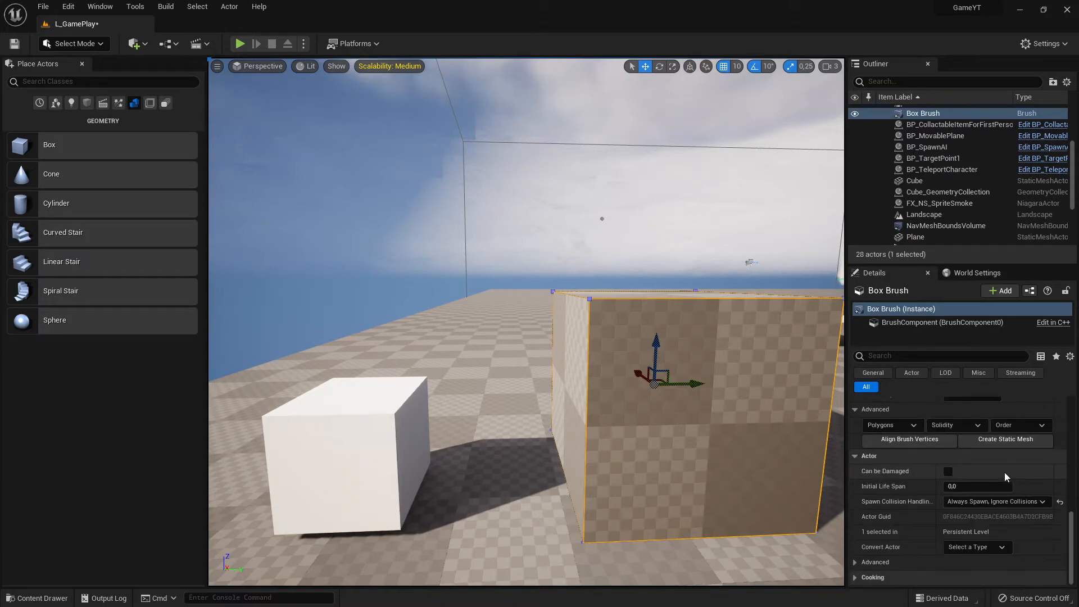
scroll(1019, 477, "up", 5)
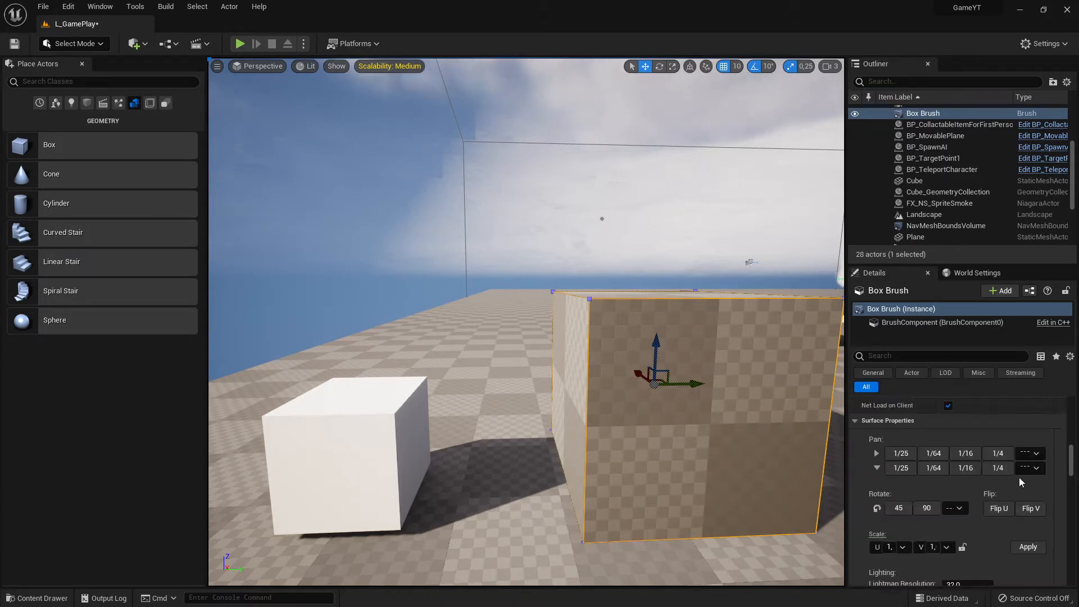
scroll(1021, 480, "up", 3)
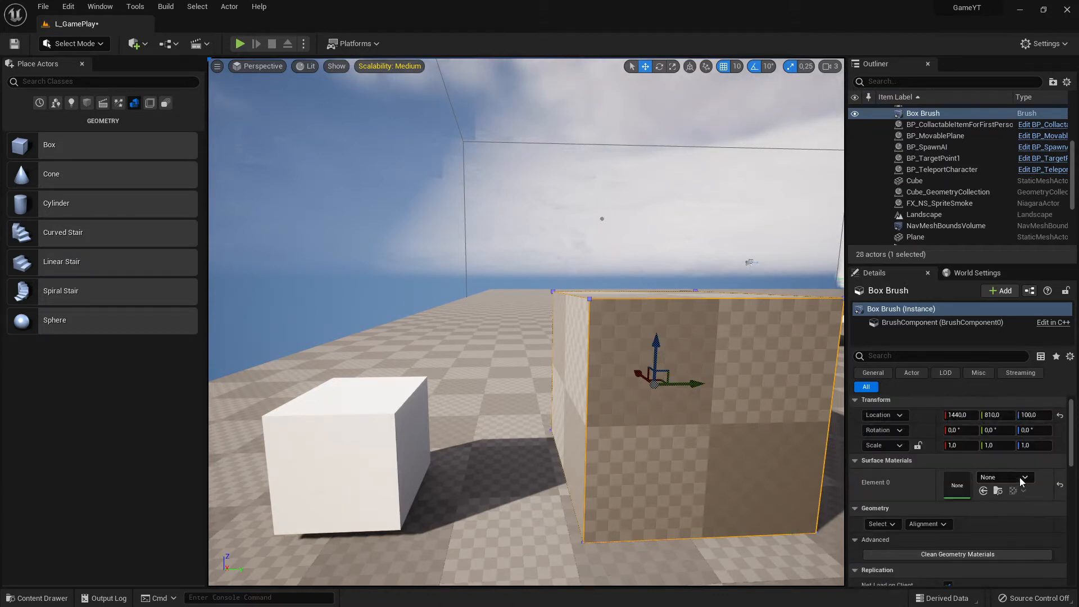
scroll(1021, 478, "down", 5)
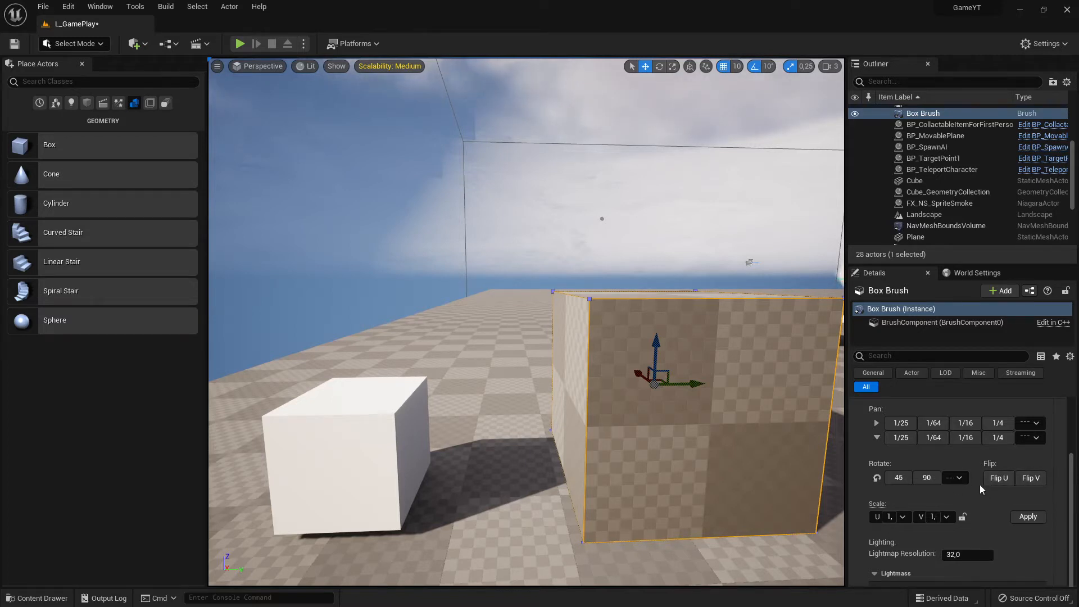
scroll(980, 486, "up", 2)
scroll(927, 489, "down", 2)
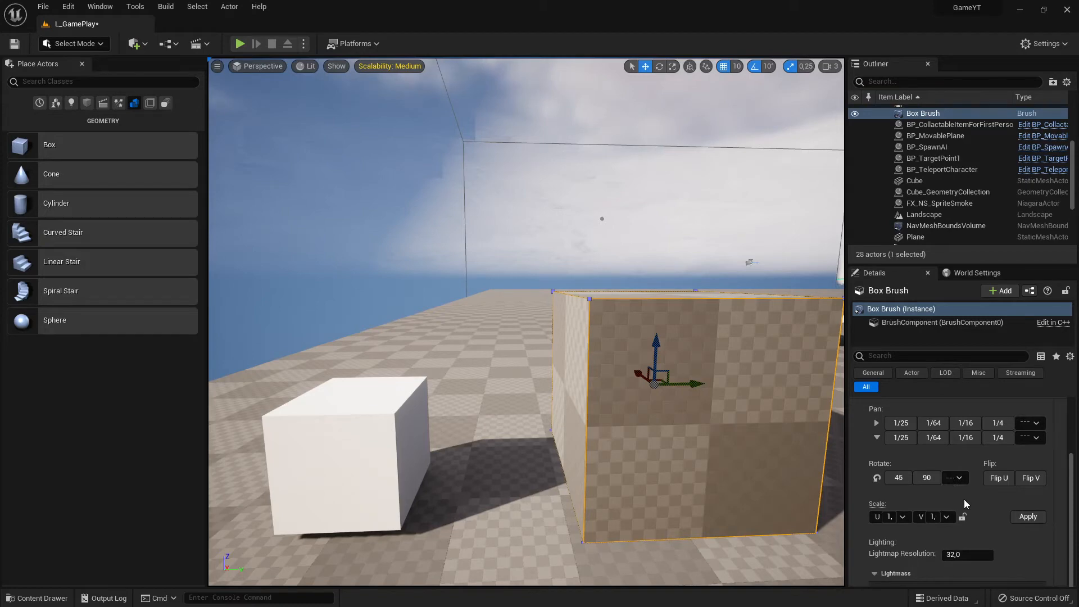
Switch the level editor to Brush Editing mode with the box brush selected.
scroll(995, 520, "up", 15)
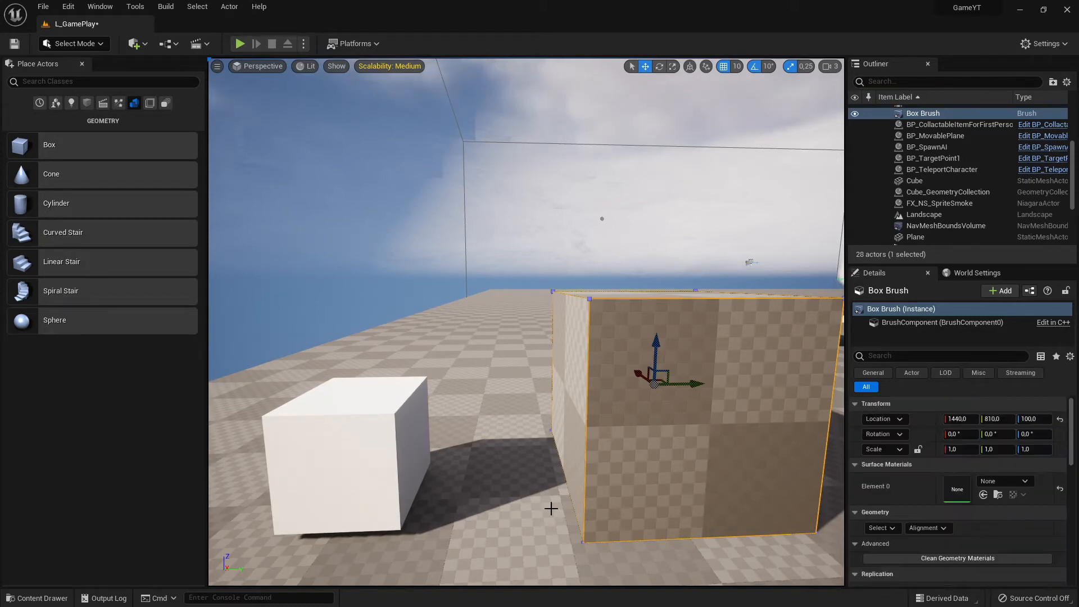
right_click_drag(531, 434, 636, 316)
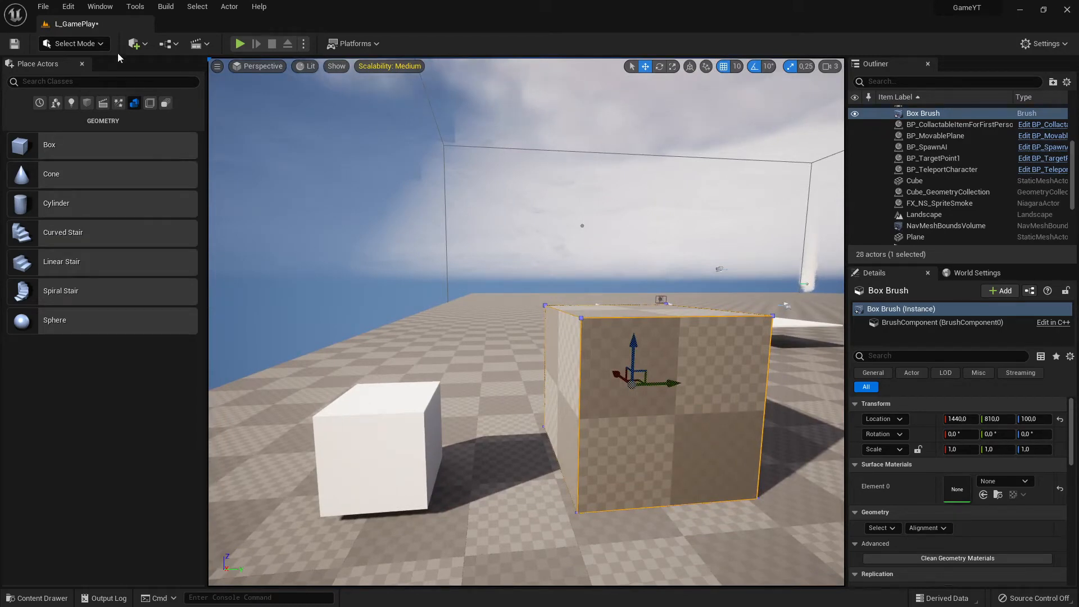
left_click(78, 44)
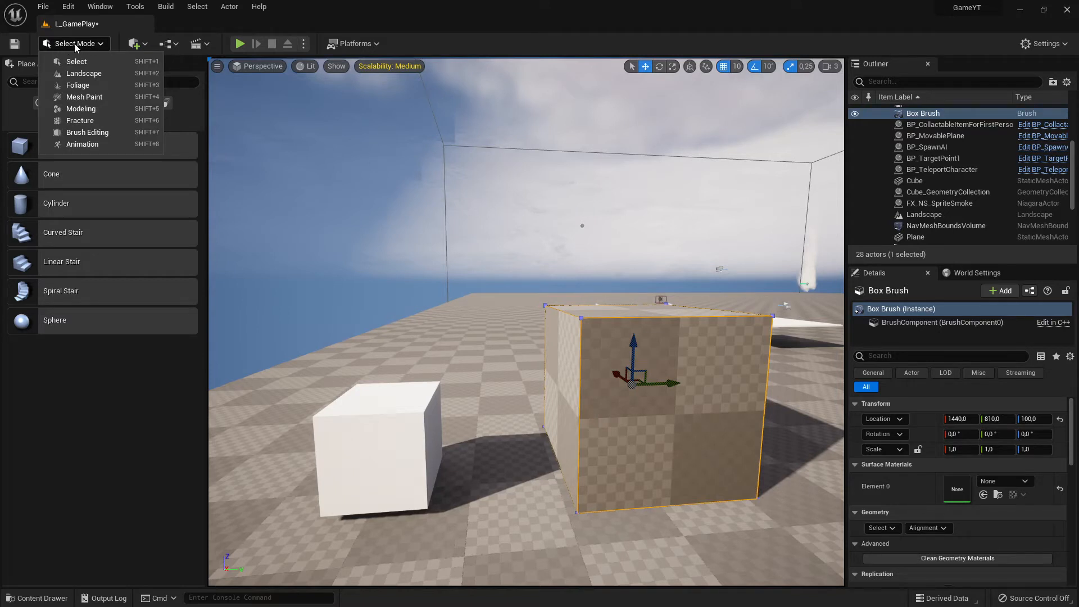
left_click(100, 135)
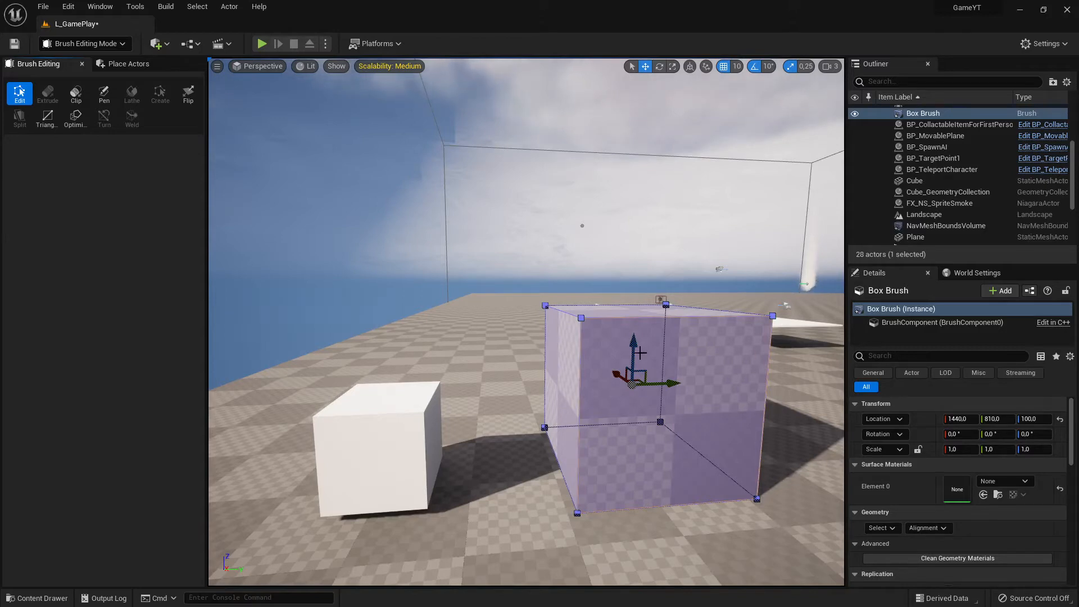
Examine the box brush's editable faces, edges and corner vertices alongside the static mesh cube.
mouse_move(640, 353)
right_mouse_down()
mouse_move(618, 371)
mouse_move(511, 373)
right_mouse_up()
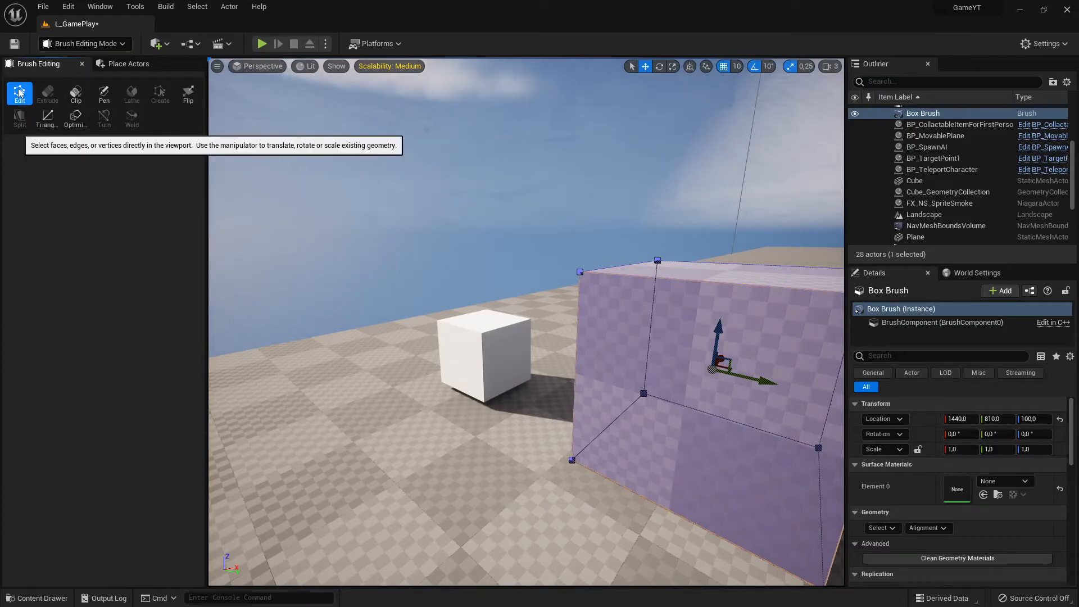
right_click_drag(437, 199, 547, 219)
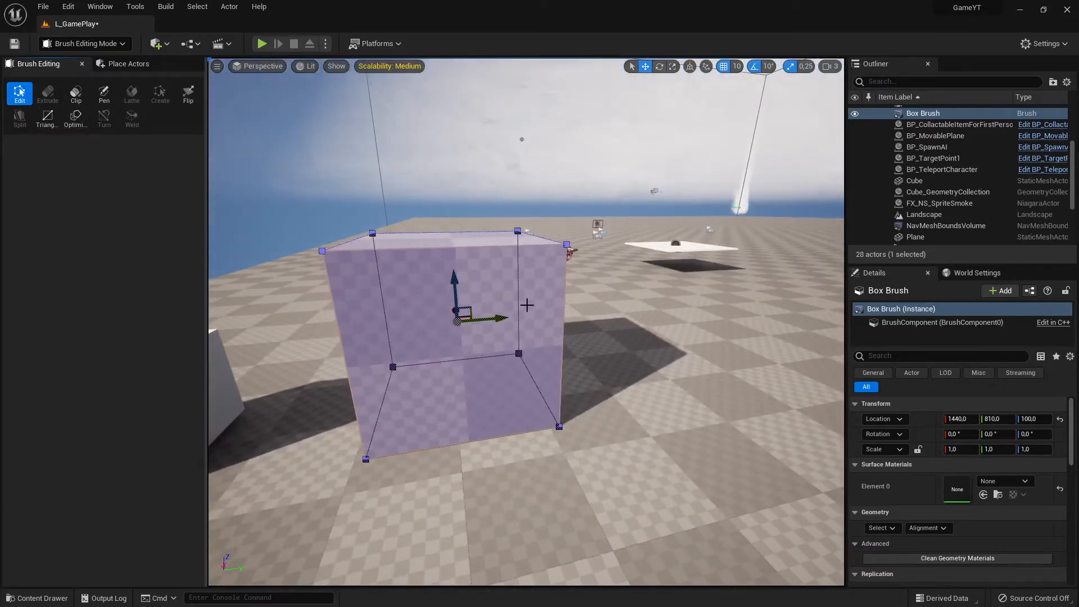
mouse_move(539, 395)
right_mouse_down()
mouse_move(460, 365)
mouse_move(511, 370)
mouse_move(449, 366)
right_mouse_up()
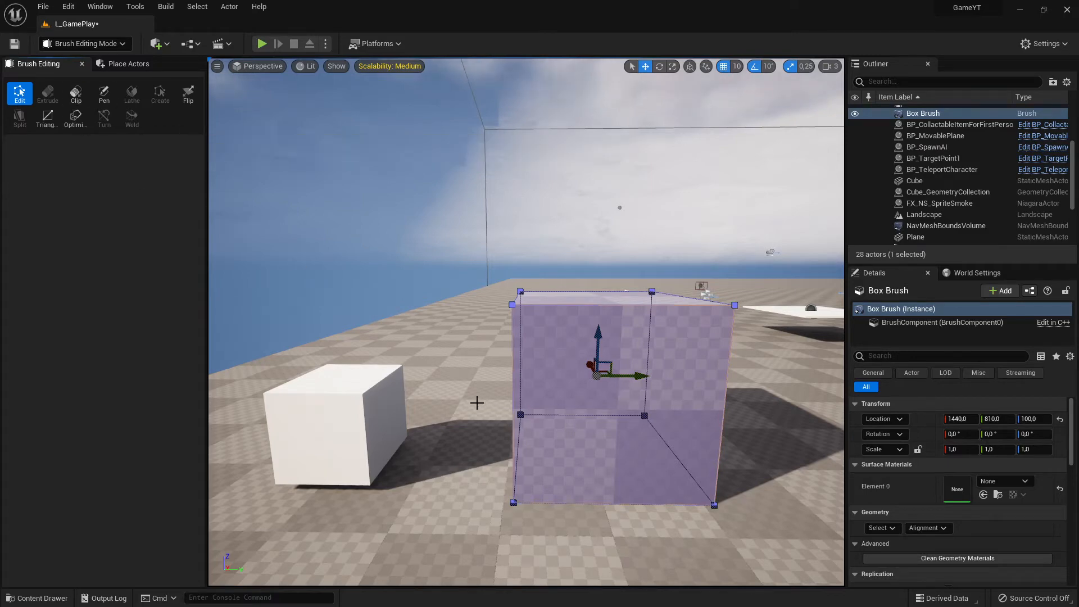
mouse_move(461, 401)
right_mouse_down()
mouse_move(567, 401)
mouse_move(483, 379)
right_mouse_up()
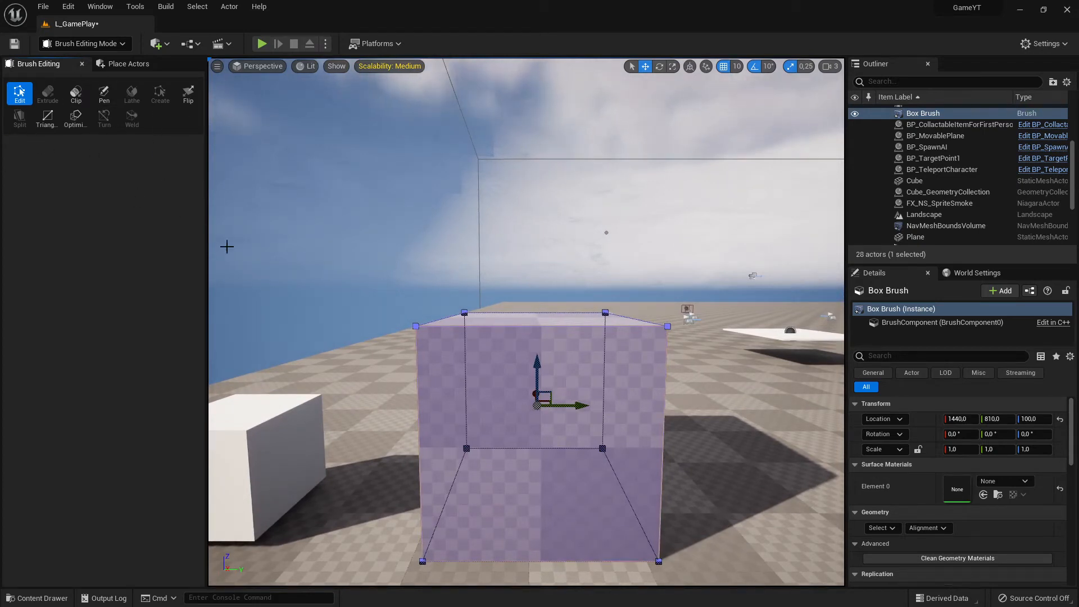
key("d")
mouse_move(428, 344)
right_mouse_down()
mouse_move(281, 343)
mouse_move(421, 371)
mouse_move(406, 384)
right_mouse_up()
key("a")
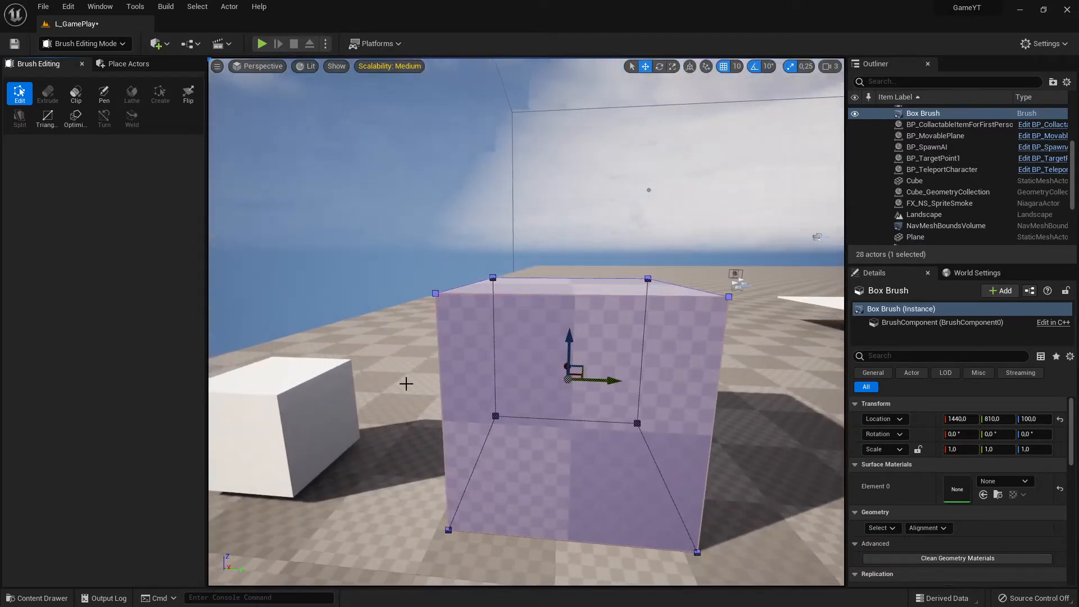
Select the box brush's front face and pull it outward to lengthen the box.
left_click(612, 468)
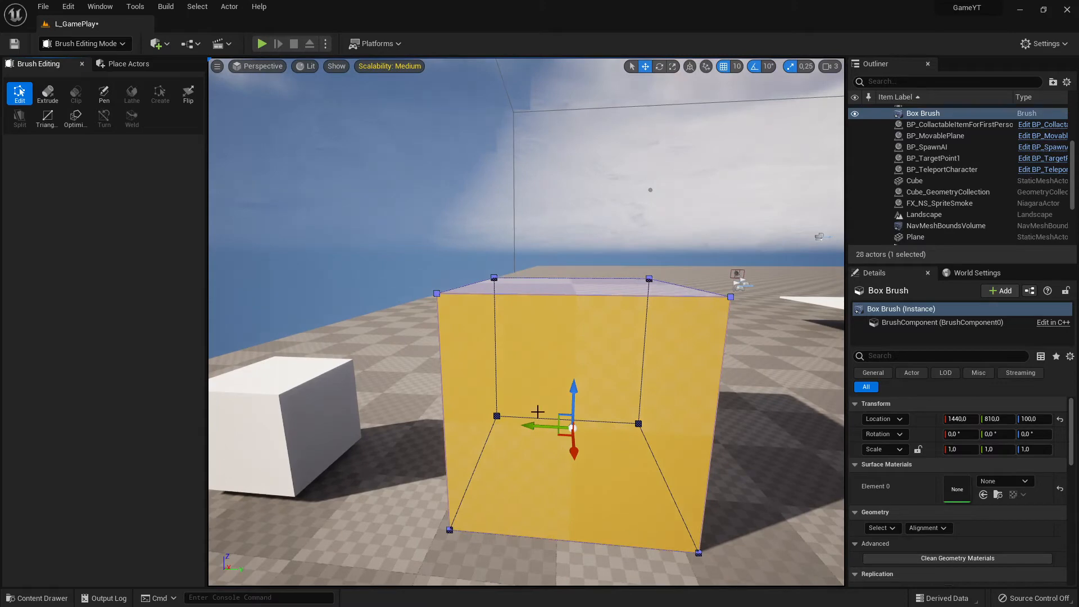
key("d")
mouse_move(371, 337)
right_mouse_down()
mouse_move(304, 337)
mouse_move(236, 359)
mouse_move(225, 343)
mouse_move(191, 337)
mouse_move(163, 370)
mouse_move(185, 342)
mouse_move(183, 351)
right_mouse_up()
key("d")
key("s")
key("w")
right_click_drag(617, 295, 615, 293)
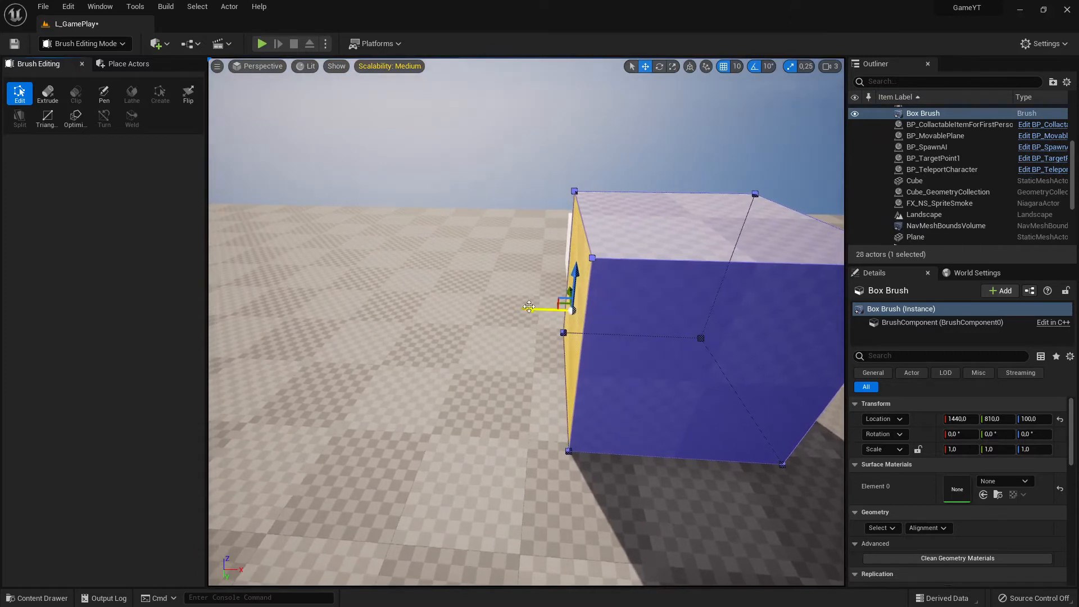
left_click_drag(533, 307, 396, 303)
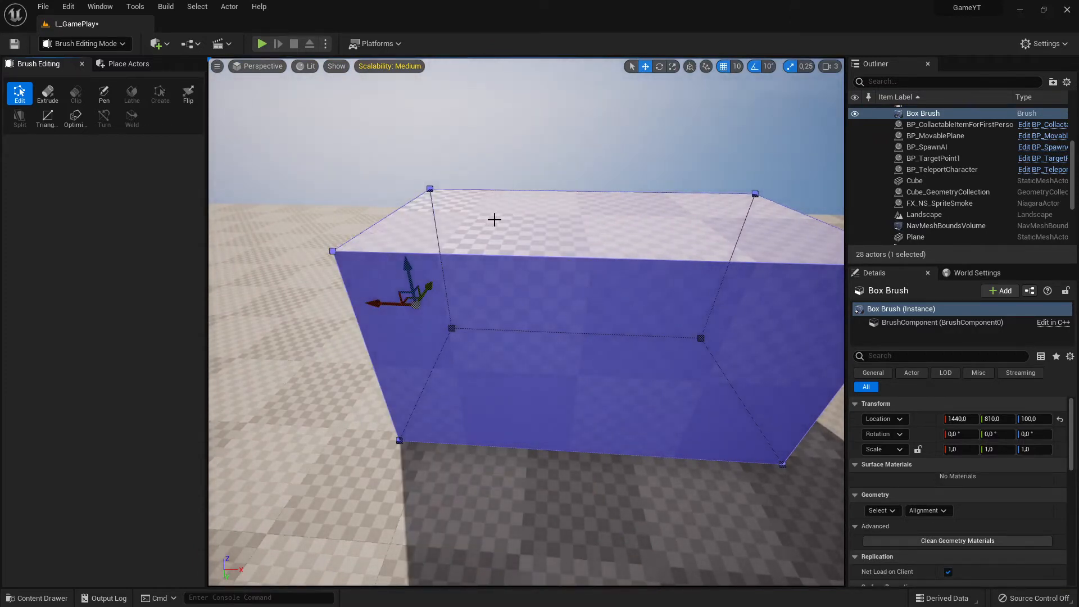
Triangulate the box brush's front face and select each of the two triangular halves in turn.
mouse_move(484, 377)
right_mouse_down()
mouse_move(484, 337)
mouse_move(520, 359)
mouse_move(549, 303)
right_mouse_up()
key("a")
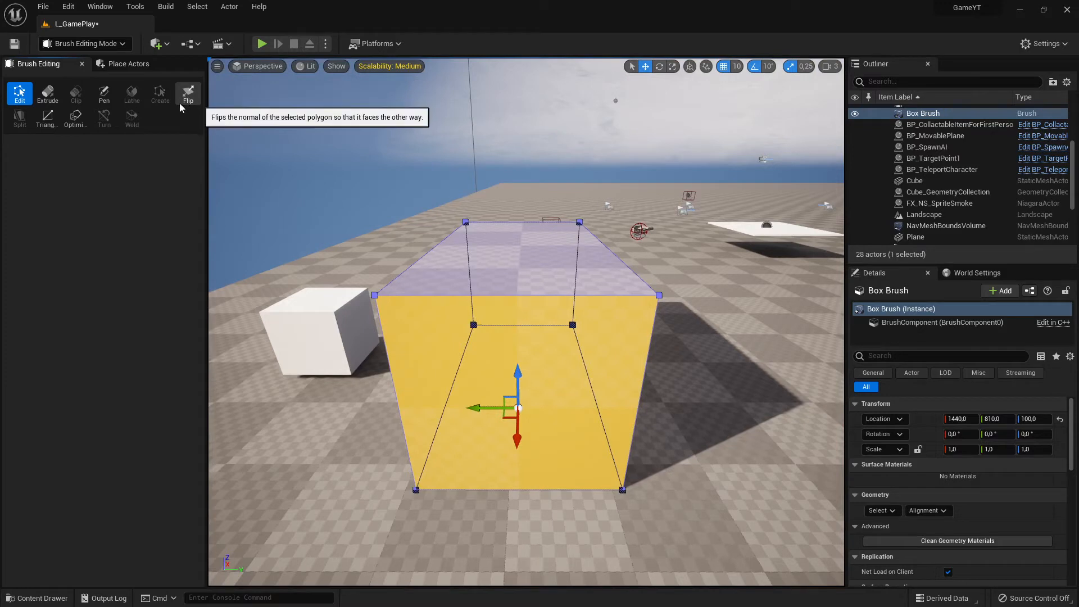
left_click(48, 118)
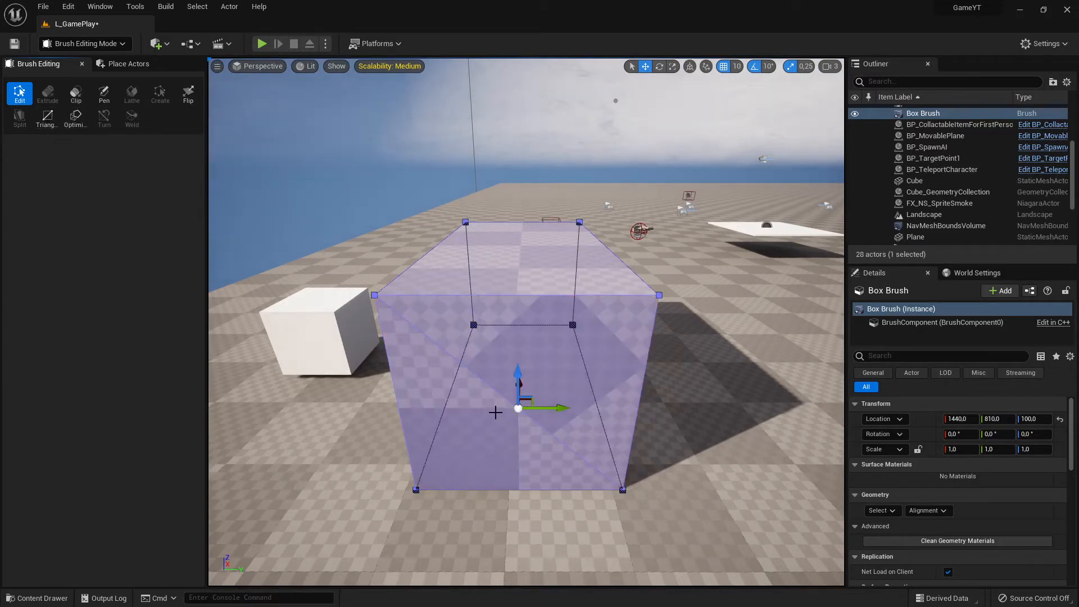
left_click(437, 393)
left_click(557, 360)
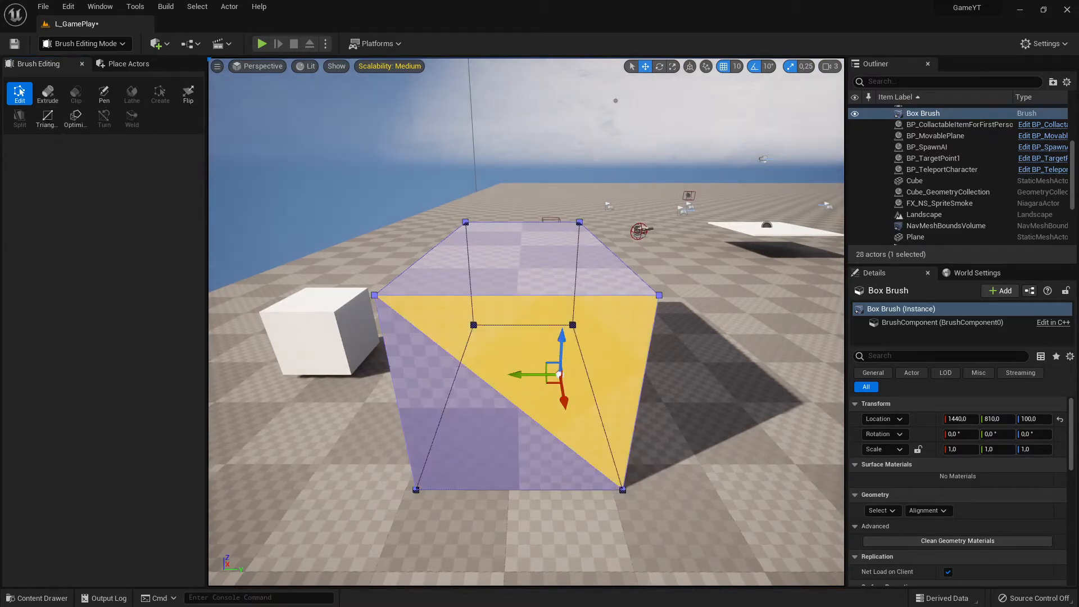
left_click(515, 427)
left_click(582, 377)
Select both triangles of the front face together and merge them into a single face with Optimize.
mouse_move(576, 391)
right_mouse_down()
mouse_move(747, 393)
mouse_move(429, 389)
right_mouse_up()
left_click(345, 421)
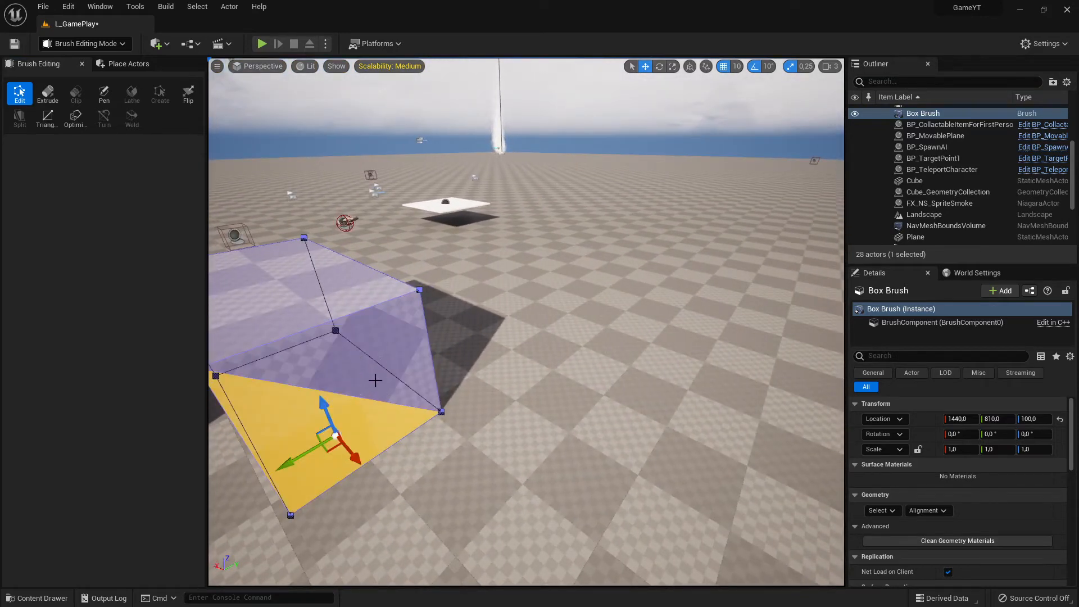
left_click(376, 387)
left_click(323, 441, "ctrl")
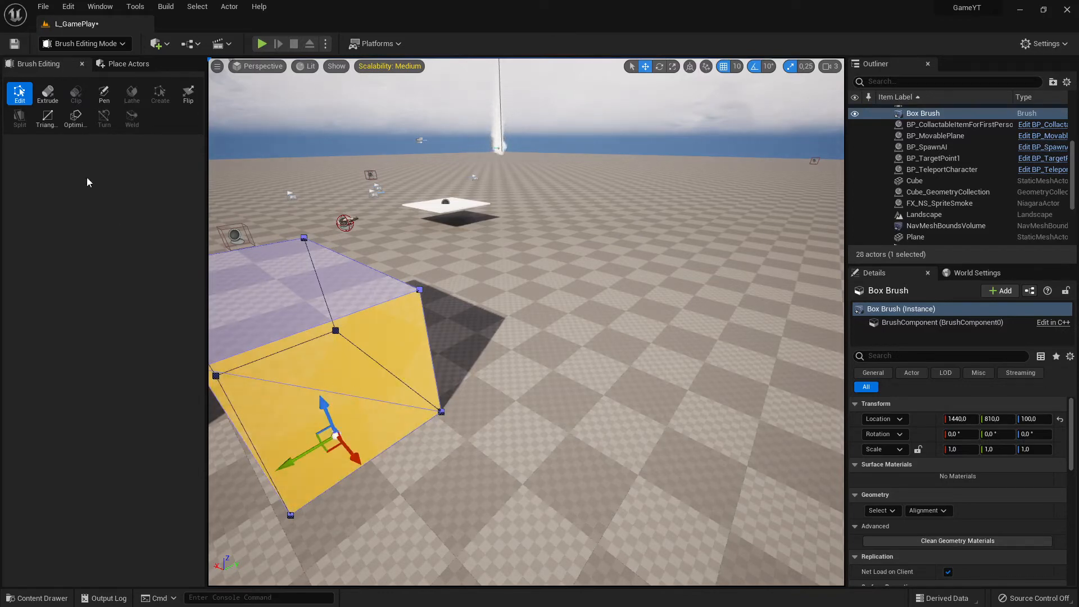
left_click(70, 119)
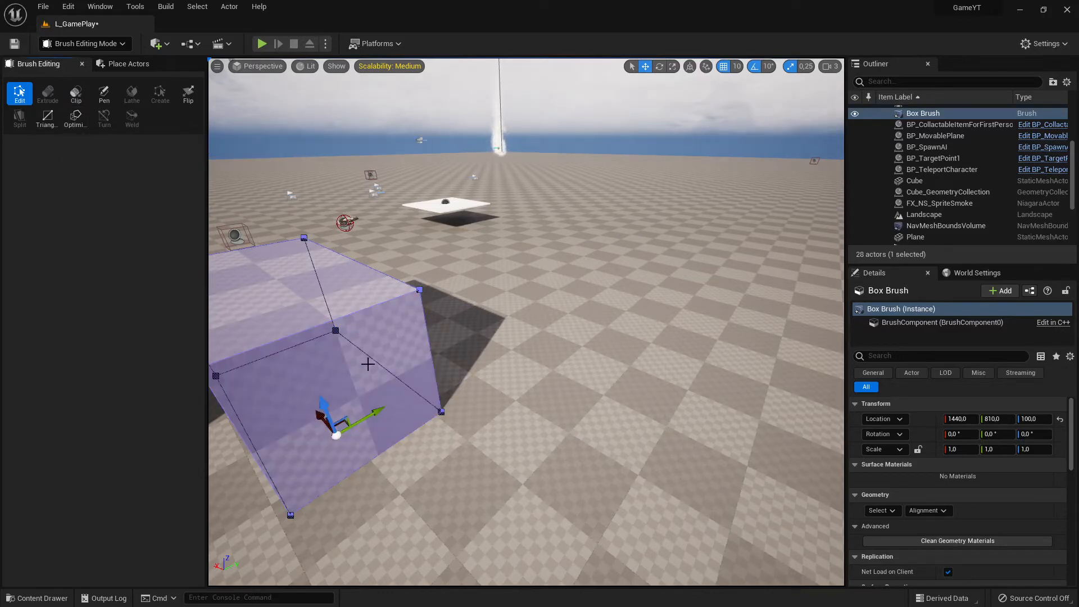
Raise the upper right corner vertex of the box brush's front face above the rest of the box.
mouse_move(368, 364)
right_mouse_down()
mouse_move(265, 364)
mouse_move(224, 323)
mouse_move(113, 315)
mouse_move(202, 328)
mouse_move(152, 337)
mouse_move(152, 326)
right_mouse_up()
mouse_move(387, 382)
right_mouse_down()
mouse_move(337, 382)
mouse_move(416, 343)
mouse_move(435, 402)
right_mouse_up()
left_click(424, 336)
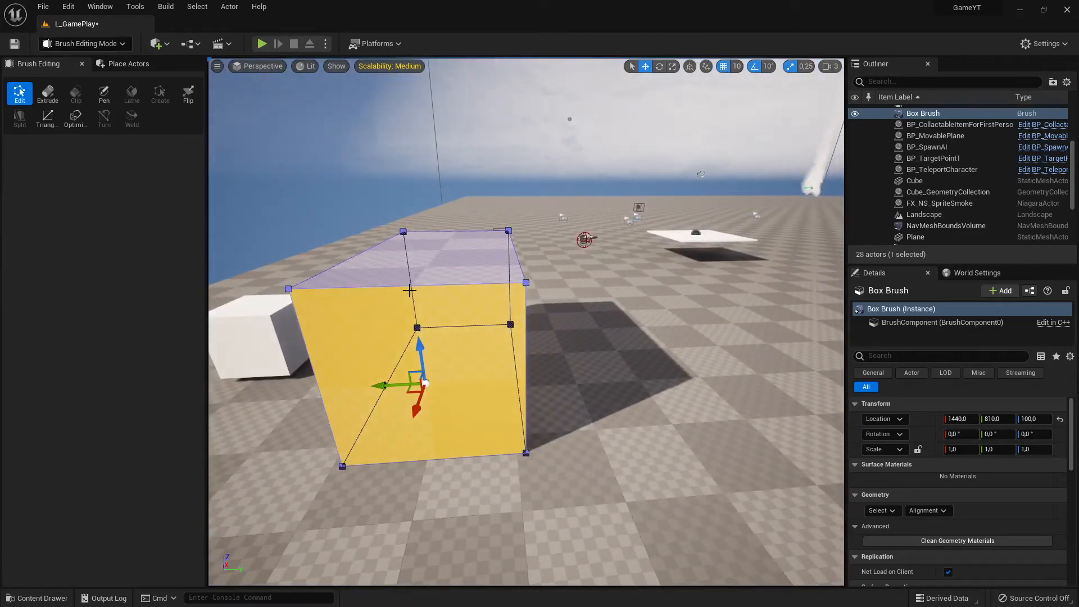
left_click(526, 283)
mouse_move(545, 302)
right_mouse_down()
mouse_move(377, 264)
mouse_move(427, 315)
mouse_move(404, 314)
mouse_move(558, 359)
mouse_move(614, 344)
right_mouse_up()
key("a")
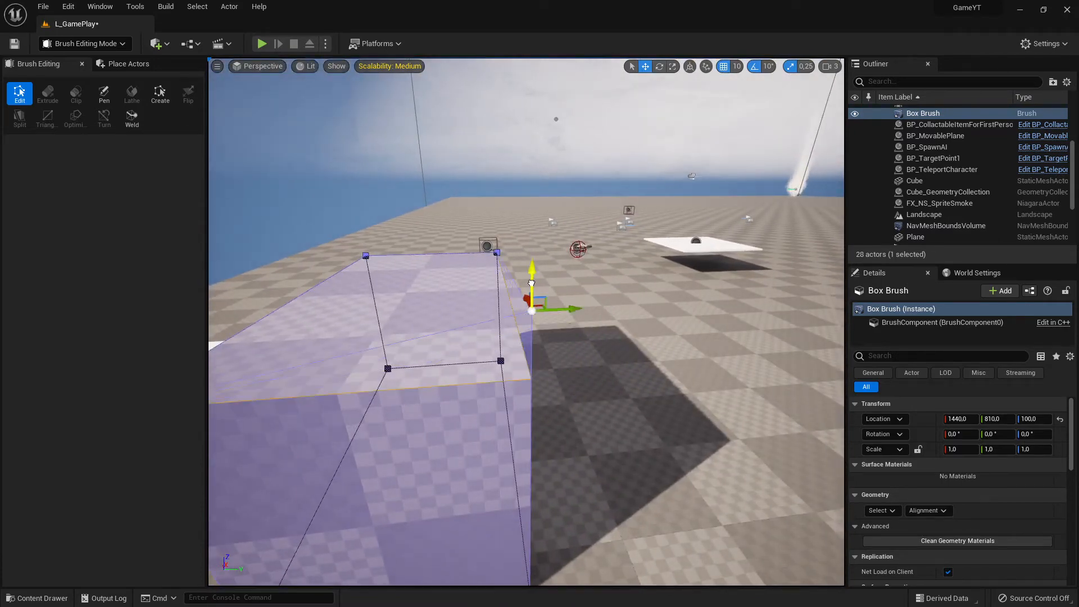
Pull the box brush's rear upper right and front lower right corner vertices outward to skew its side.
key("s")
mouse_move(560, 264)
right_mouse_down()
mouse_move(553, 275)
mouse_move(629, 270)
mouse_move(393, 253)
mouse_move(360, 239)
mouse_move(252, 258)
right_mouse_up()
key("a")
key("d")
key("d")
key("d")
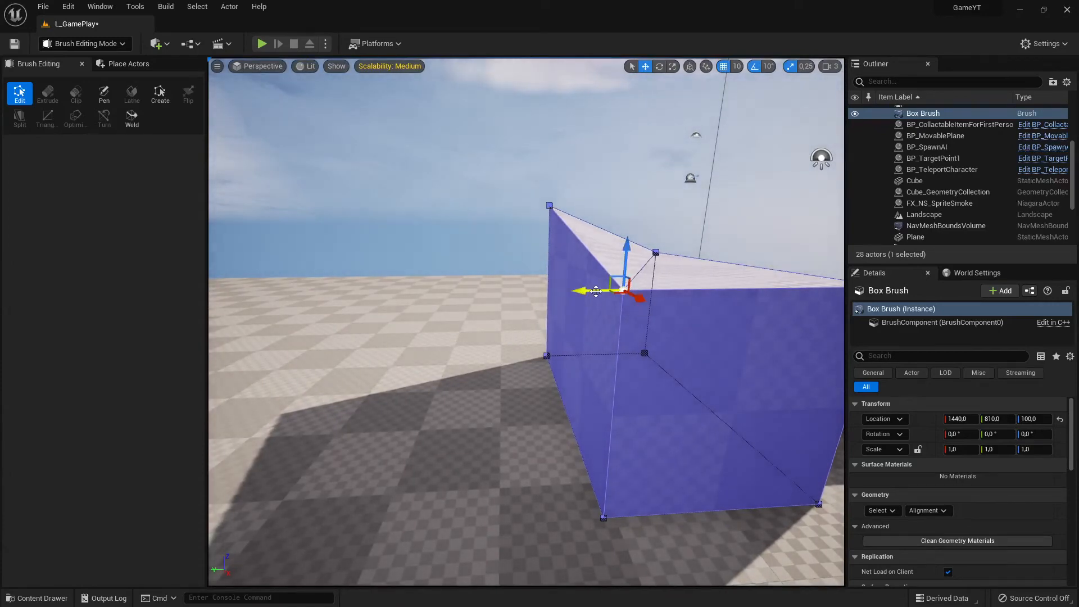
mouse_move(454, 312)
right_mouse_down()
mouse_move(455, 295)
mouse_move(539, 290)
mouse_move(696, 337)
right_mouse_up()
key("a")
key("a")
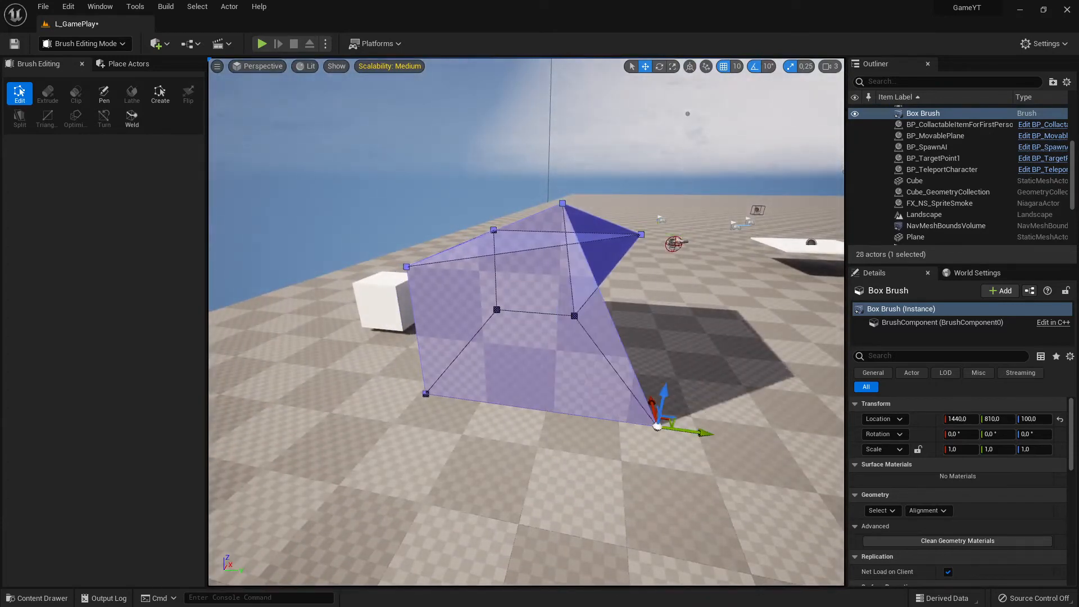
Examine the deformed box brush from several sides, including its twisted side face.
key("d")
mouse_move(618, 337)
right_mouse_down()
mouse_move(517, 321)
mouse_move(371, 264)
mouse_move(359, 278)
mouse_move(309, 278)
mouse_move(213, 258)
mouse_move(303, 262)
mouse_move(377, 286)
mouse_move(494, 270)
mouse_move(534, 298)
mouse_move(556, 203)
mouse_move(590, 343)
mouse_move(634, 321)
mouse_move(607, 312)
right_mouse_up()
key("w")
key("s")
key("d")
key("s")
key("w")
key("a")
key("a")
key("s")
key("a")
key("w")
key("w")
key("a")
key("a")
key("a")
mouse_move(562, 377)
right_mouse_down()
mouse_move(753, 371)
mouse_move(601, 343)
mouse_move(556, 315)
mouse_move(646, 298)
right_mouse_up()
key("d")
key("a")
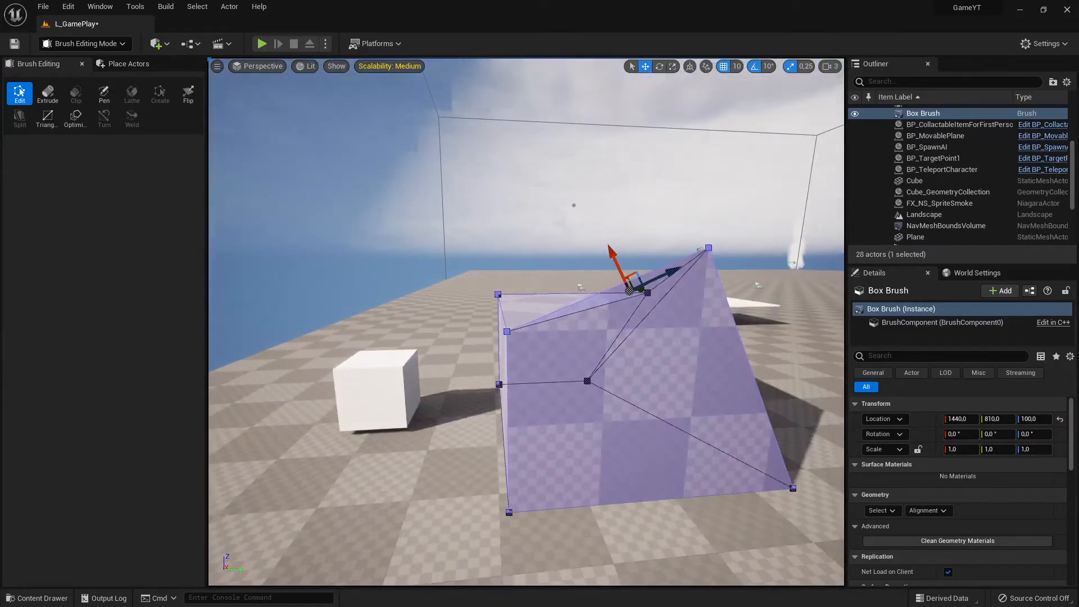
Place a Spiral Stair geometry brush in the level beside the deformed box brush.
left_click(129, 66)
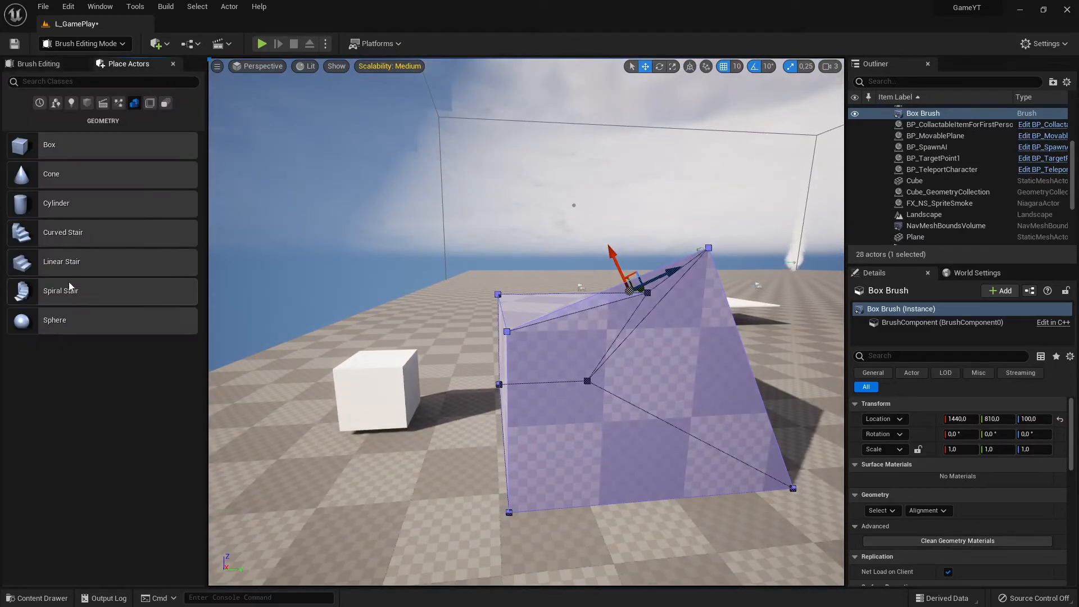
key("s")
right_click_drag(316, 381, 394, 418)
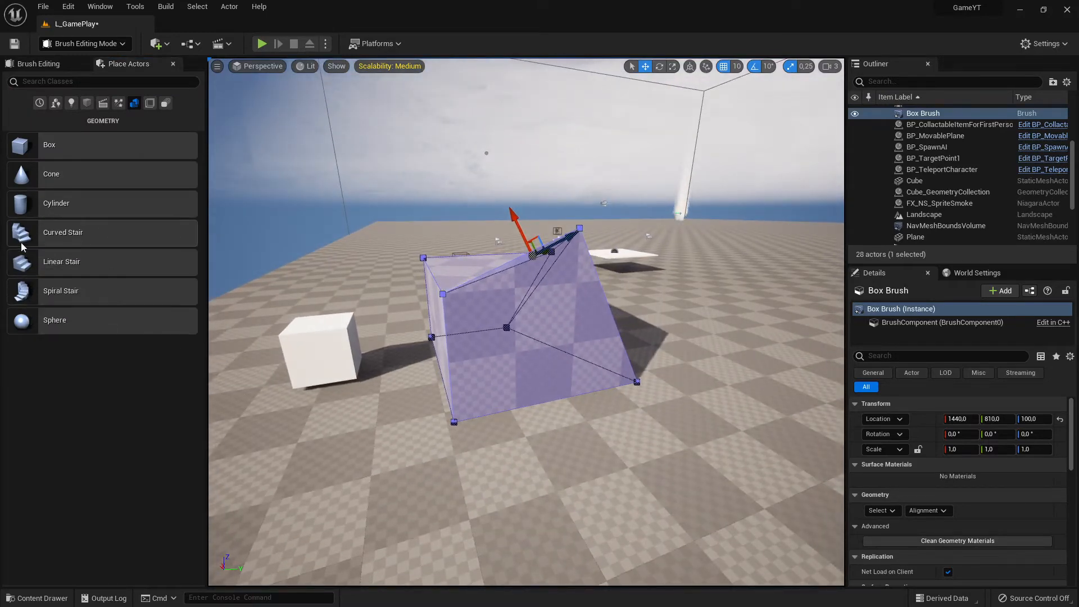
mouse_move(32, 292)
left_mouse_down()
mouse_move(493, 410)
mouse_move(643, 433)
mouse_move(735, 365)
left_mouse_up()
mouse_move(735, 365)
right_mouse_down()
mouse_move(764, 337)
mouse_move(731, 343)
mouse_move(675, 264)
mouse_move(618, 315)
mouse_move(590, 242)
mouse_move(662, 322)
right_mouse_up()
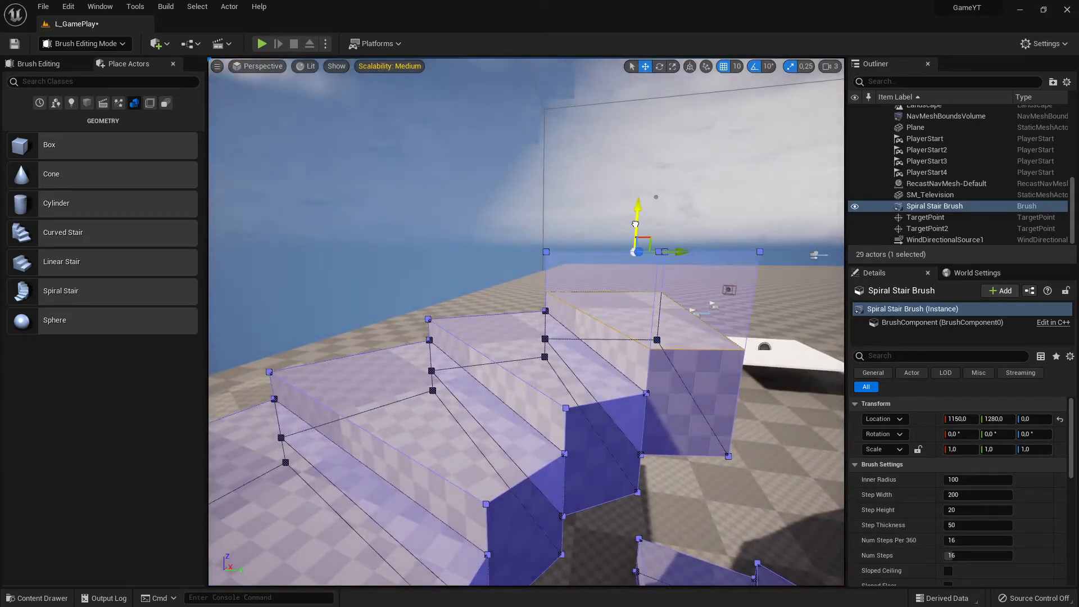
Raise the top face of the spiral stair's highest step and extend its end face outward into a platform.
left_click_drag(635, 224, 634, 224)
right_click_drag(578, 268, 574, 284)
right_click(578, 269)
left_click(552, 276)
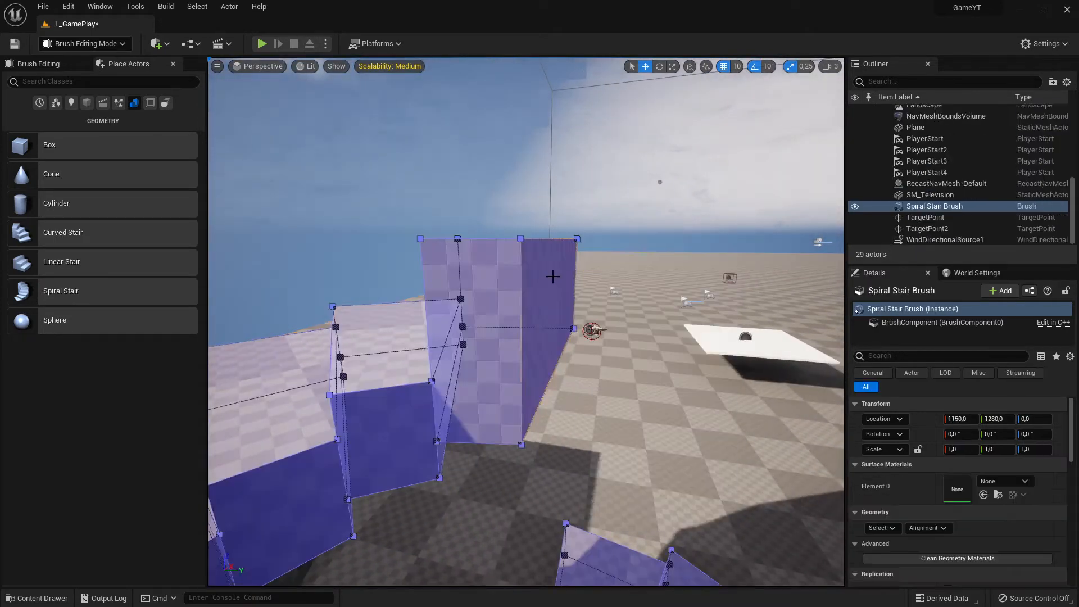
left_click(555, 293)
left_click_drag(588, 306, 737, 313)
Delete the deformed box brush standing between the cube and the spiral stair.
right_click_drag(737, 313, 843, 332)
mouse_move(562, 315)
right_mouse_down()
mouse_move(326, 294)
mouse_move(450, 270)
mouse_move(422, 270)
right_mouse_up()
mouse_move(491, 267)
right_mouse_down()
mouse_move(427, 259)
mouse_move(410, 301)
right_mouse_up()
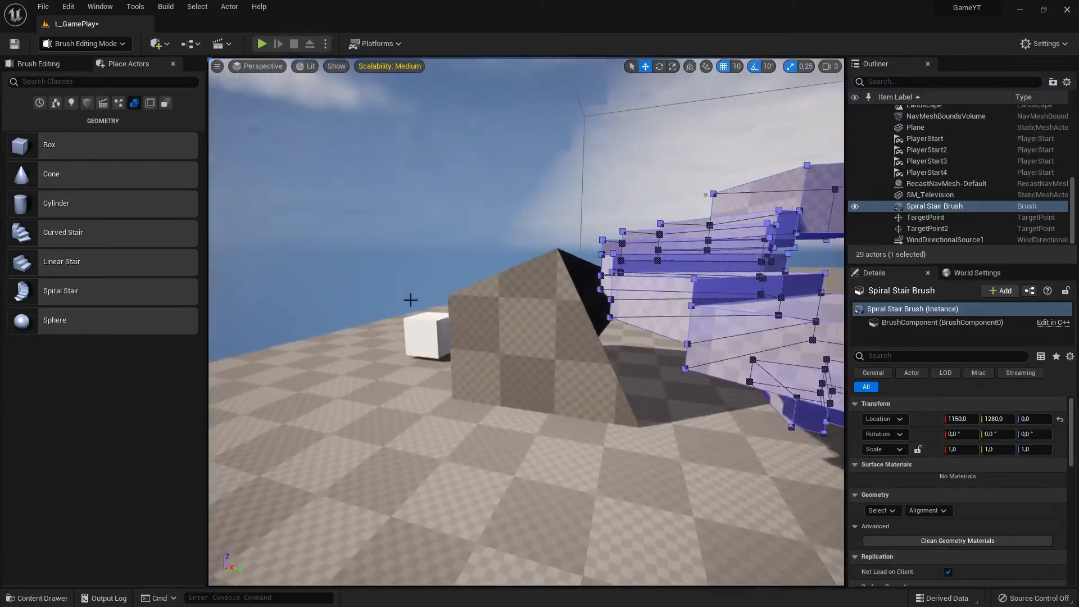
left_click(545, 293)
key("Delete")
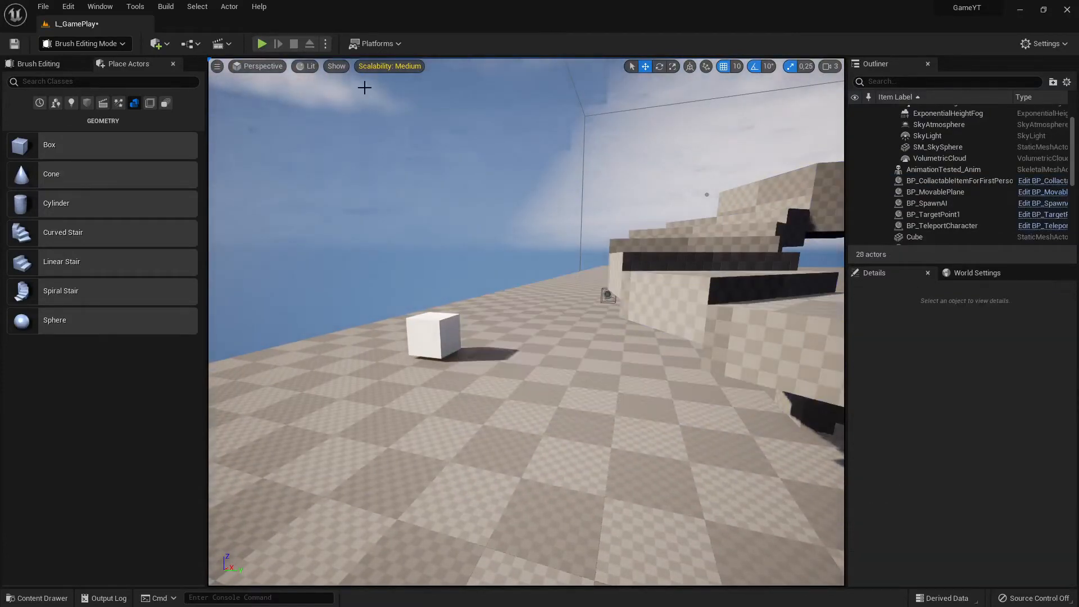
Play the level, run the character up the spiral stair to test it, and stop the session.
left_click(259, 44)
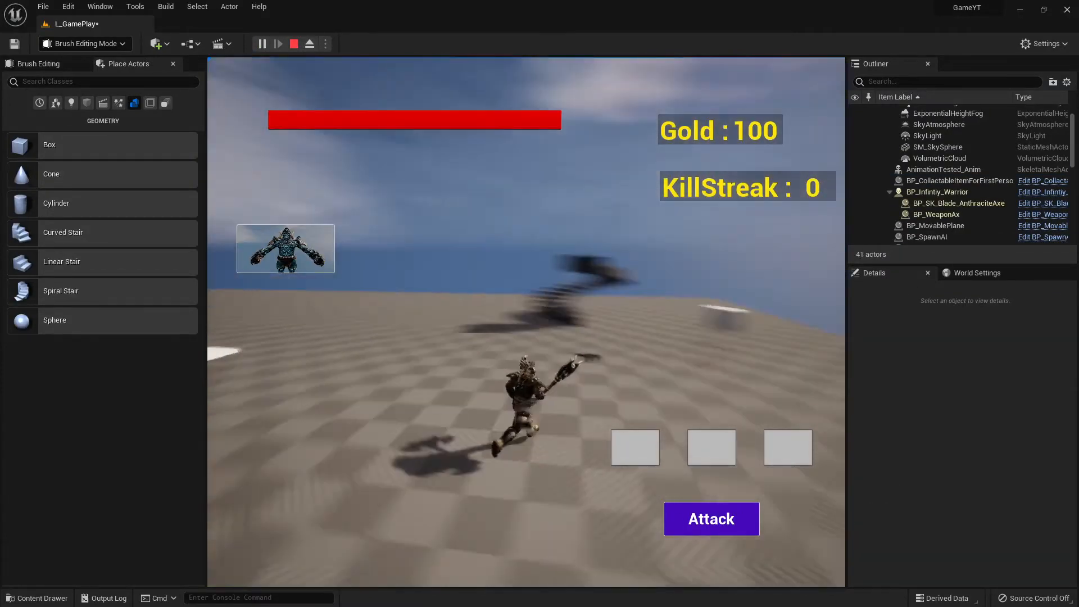
key("w")
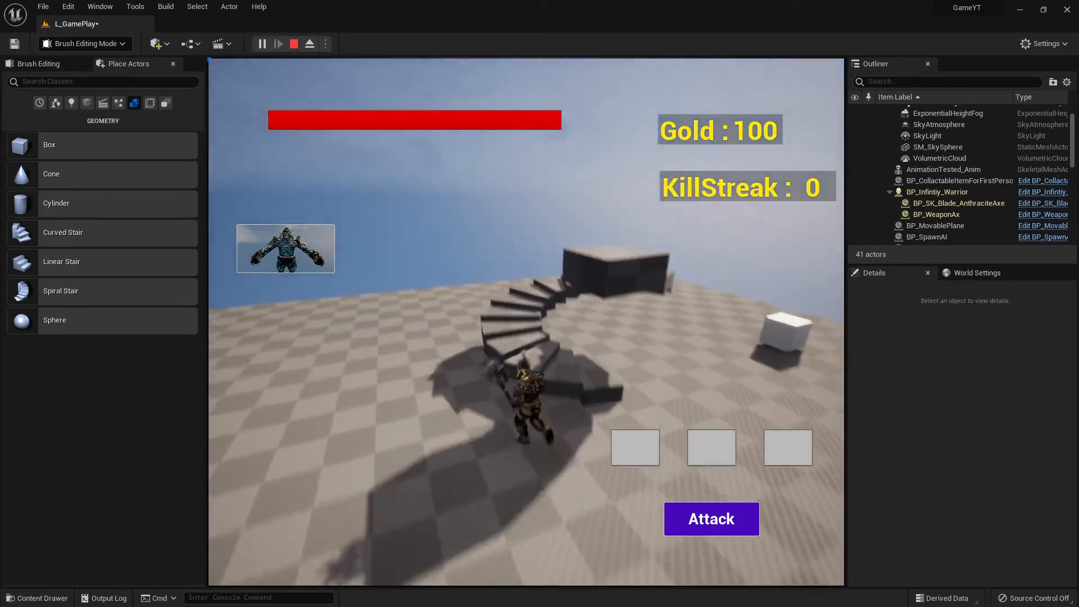
key("w")
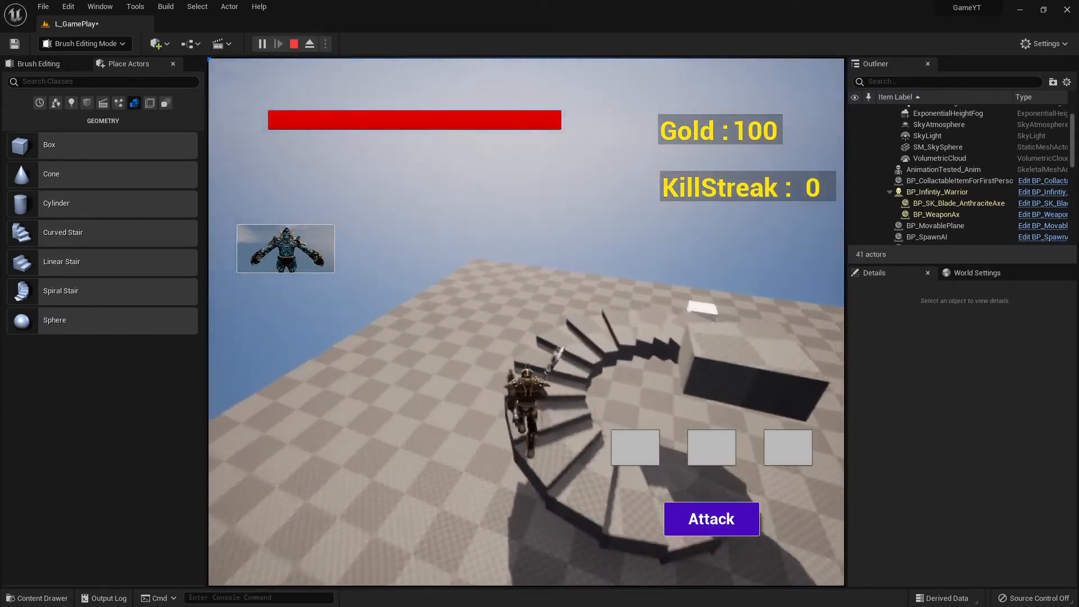
key("w")
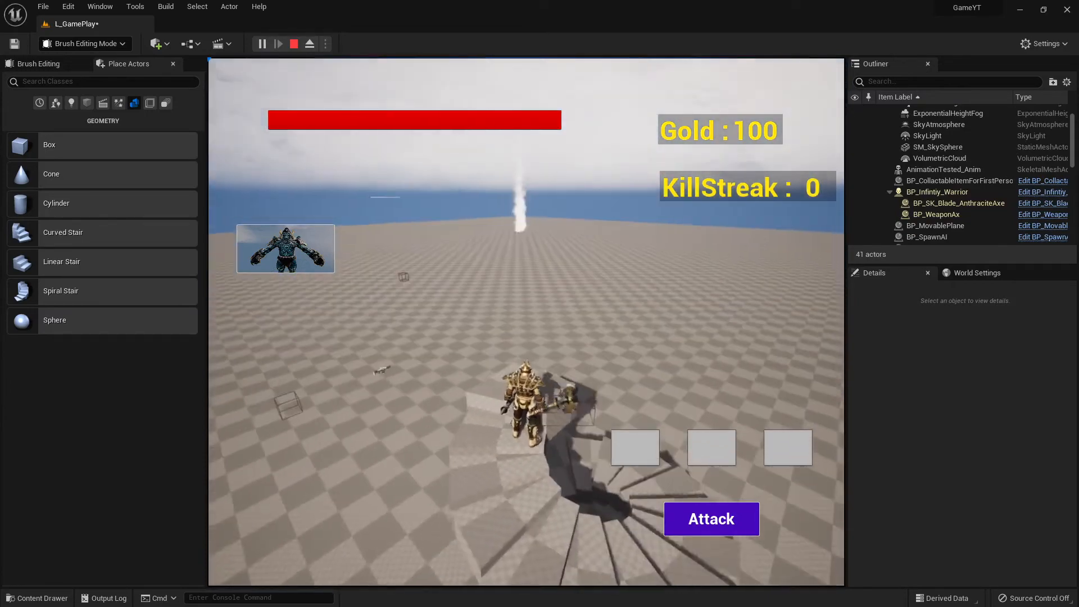
key("w")
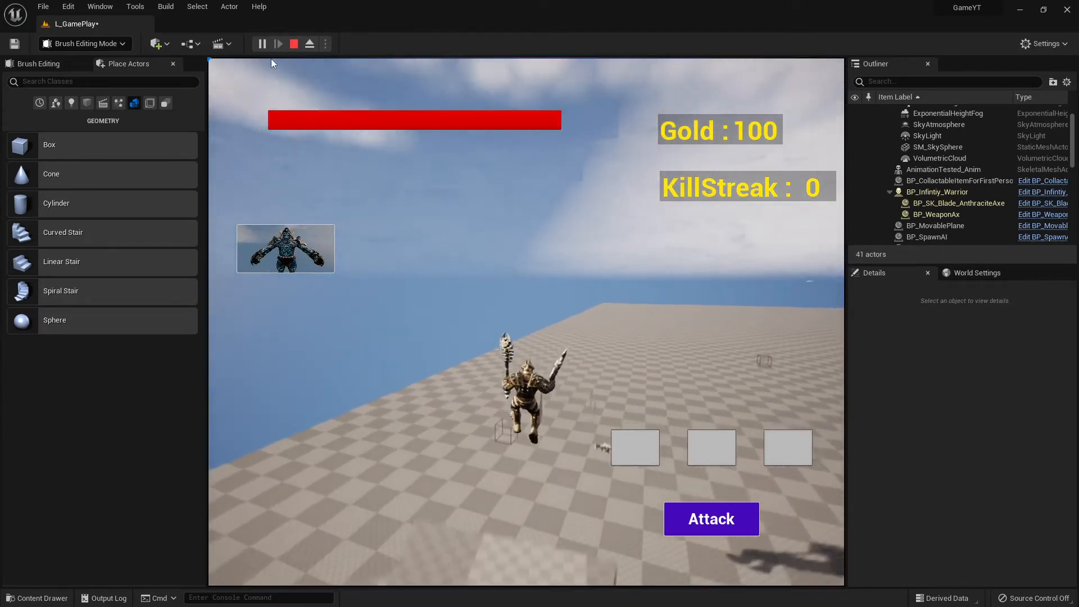
left_click(294, 43)
right_click_drag(517, 294, 241, 280)
key("w")
right_click_drag(526, 321, 225, 314)
key("s")
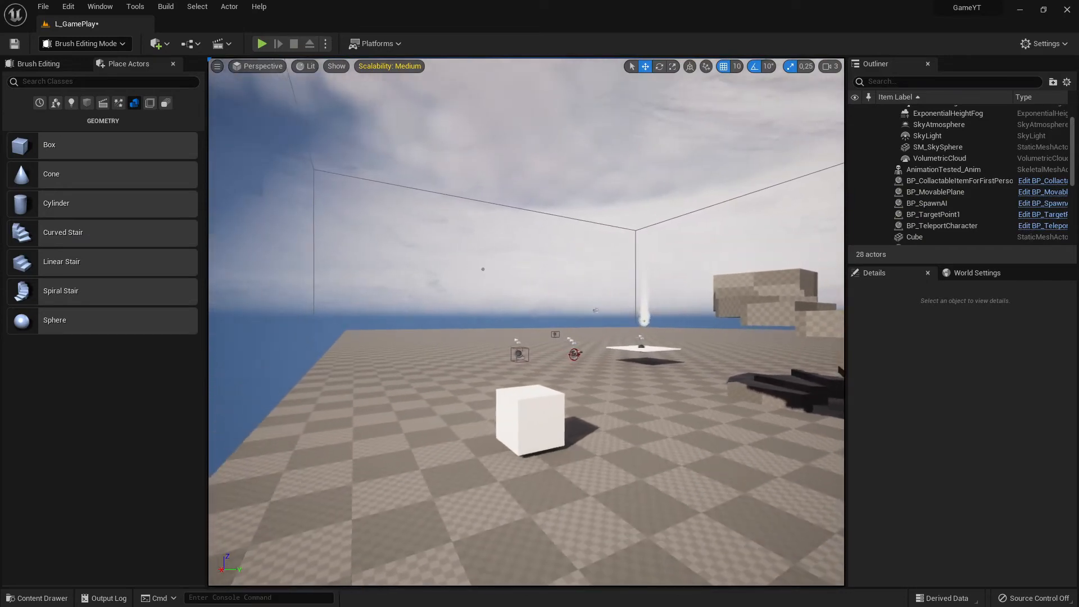
Show the Brush Editing tools, then switch the editor from Brush Editing to Modeling mode.
key("w")
right_click_drag(526, 321, 474, 268)
key("s")
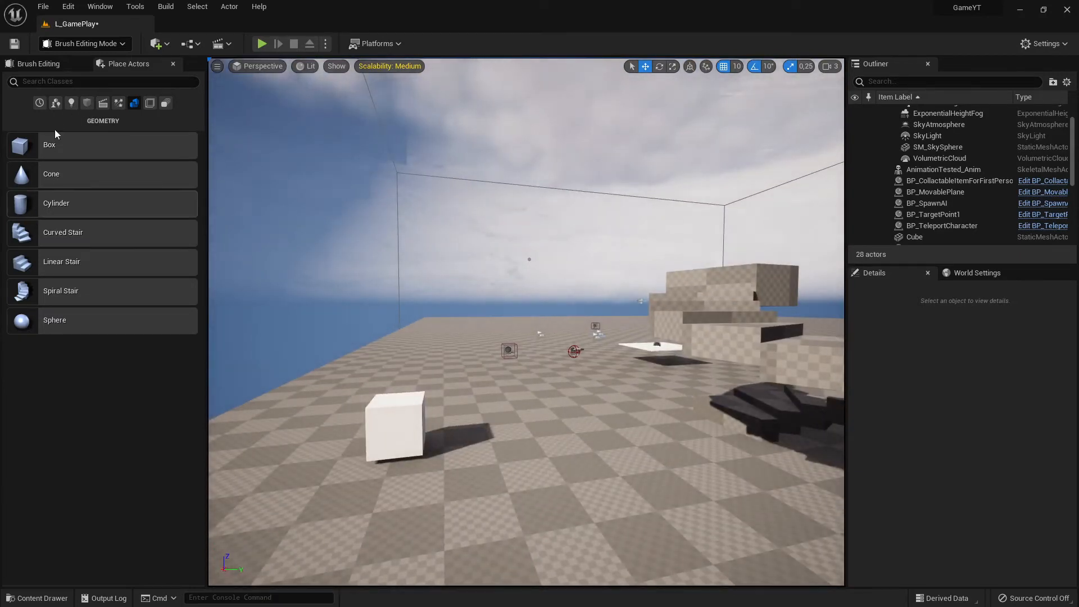
left_click(69, 66)
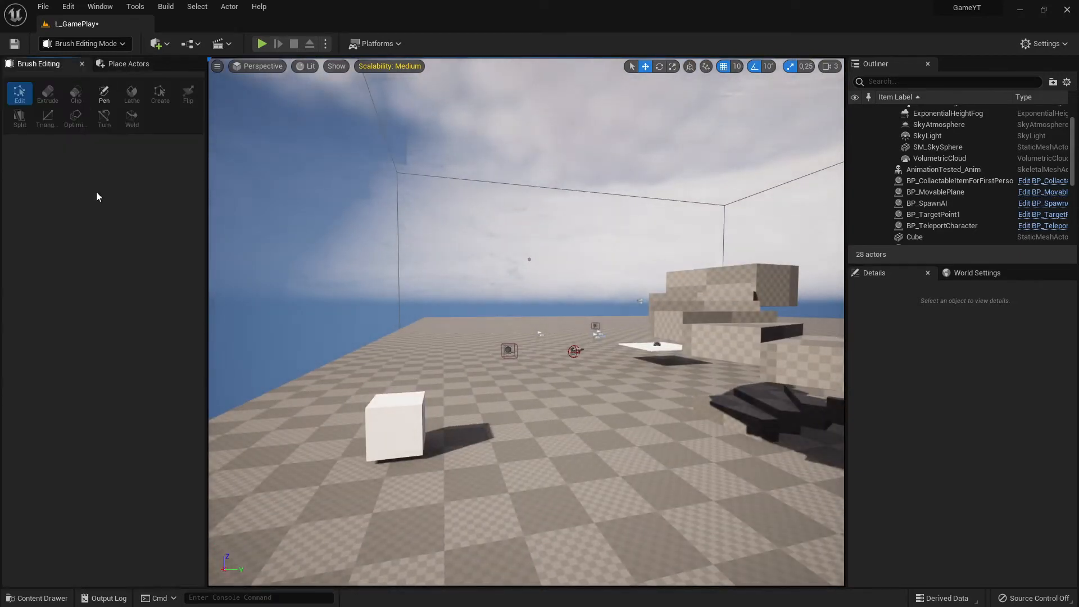
left_click(82, 47)
left_click(69, 229)
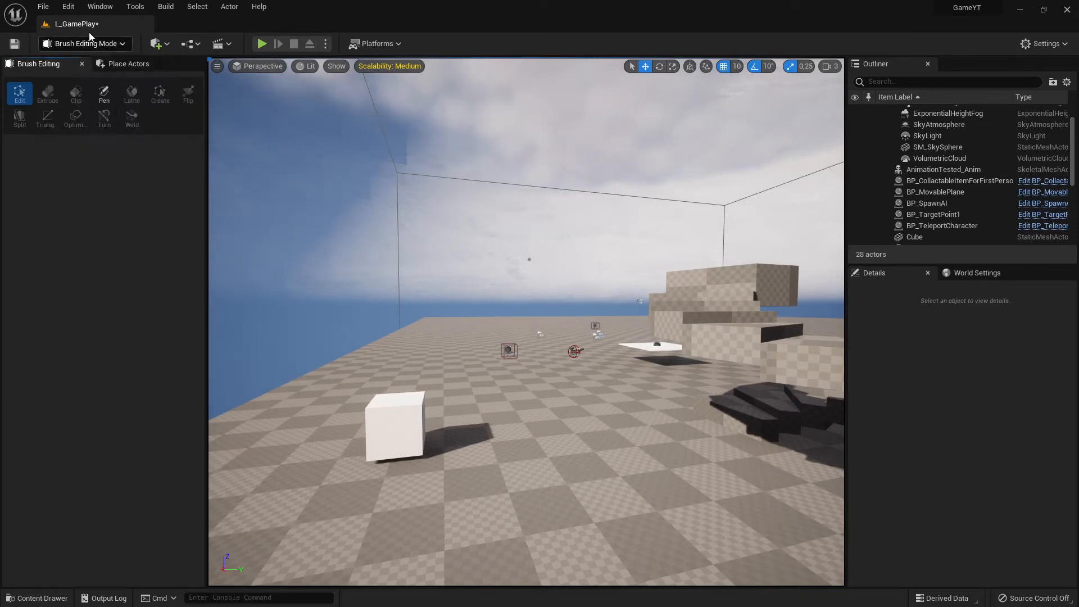
left_click(88, 40)
right_click_drag(594, 305, 498, 319)
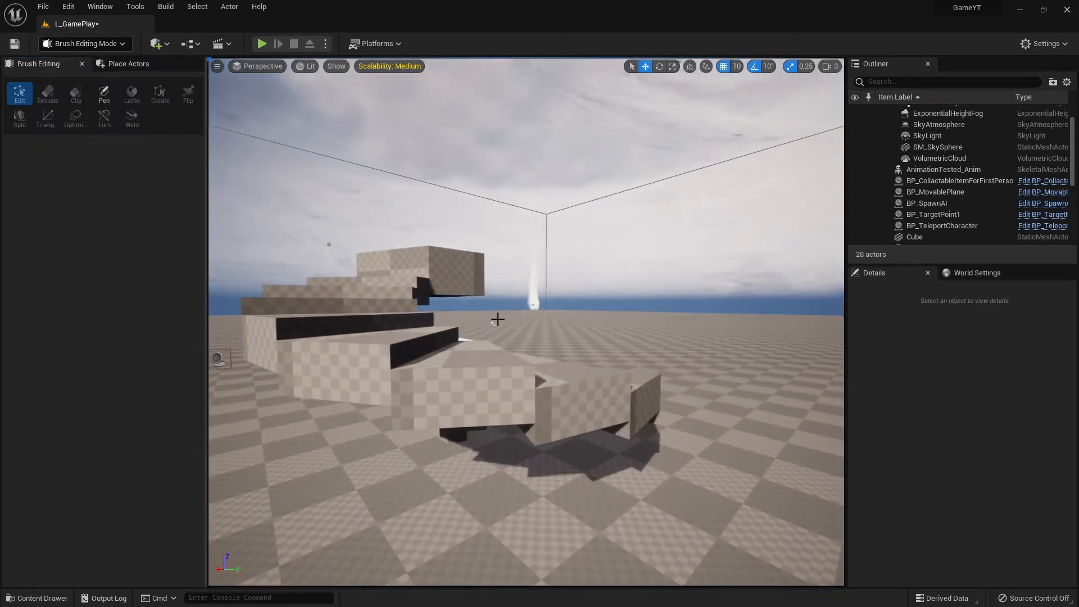
left_click(90, 45)
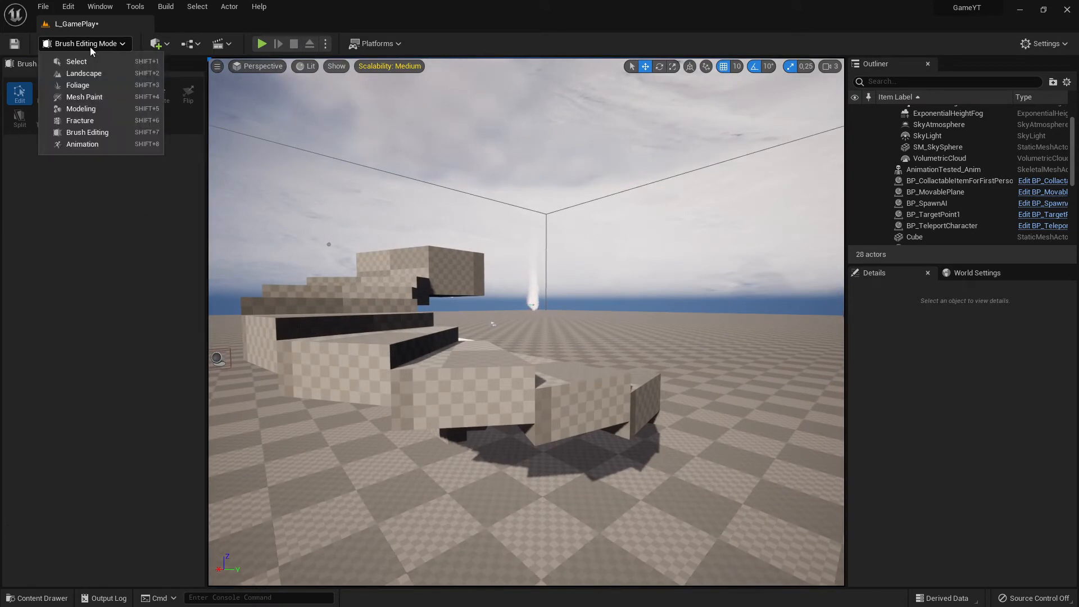
left_click(86, 108)
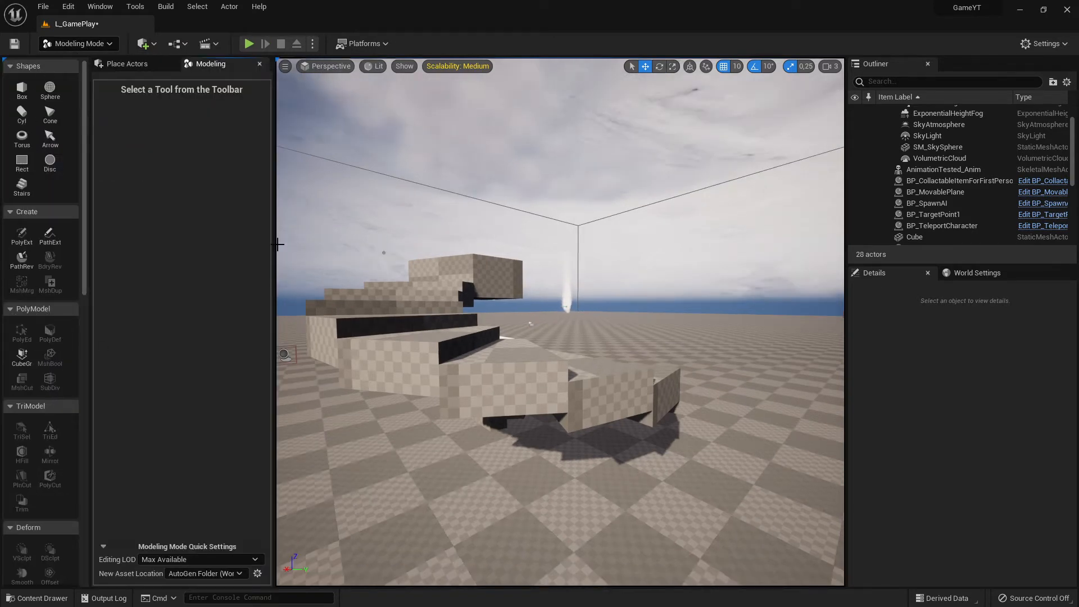
Widen the modeling tool palette and look through its tool categories from Shapes down to LODs.
right_click_drag(645, 339, 720, 337)
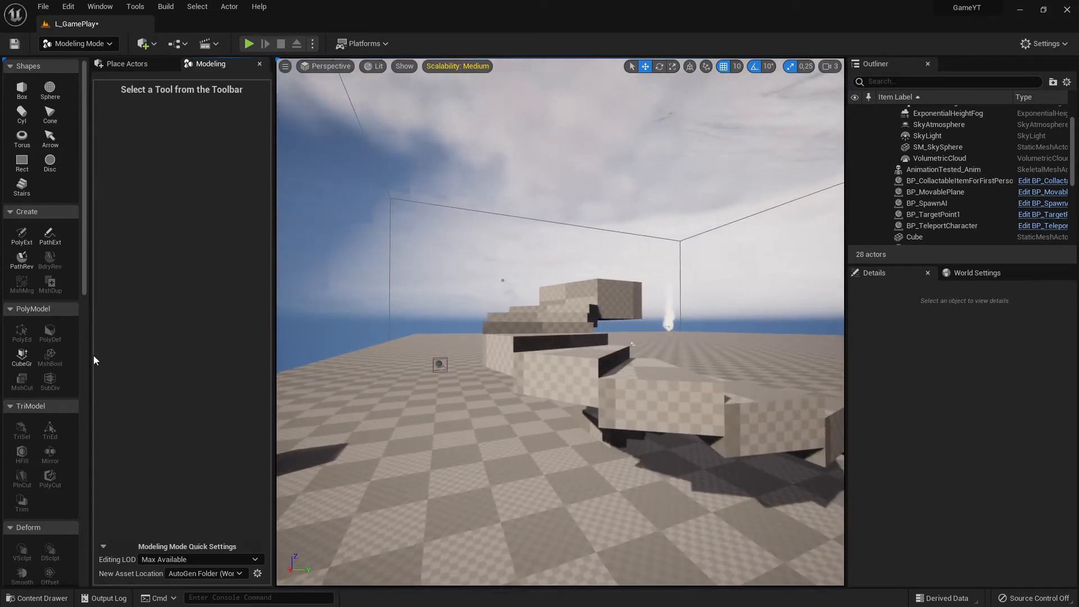
scroll(56, 281, "down", 10)
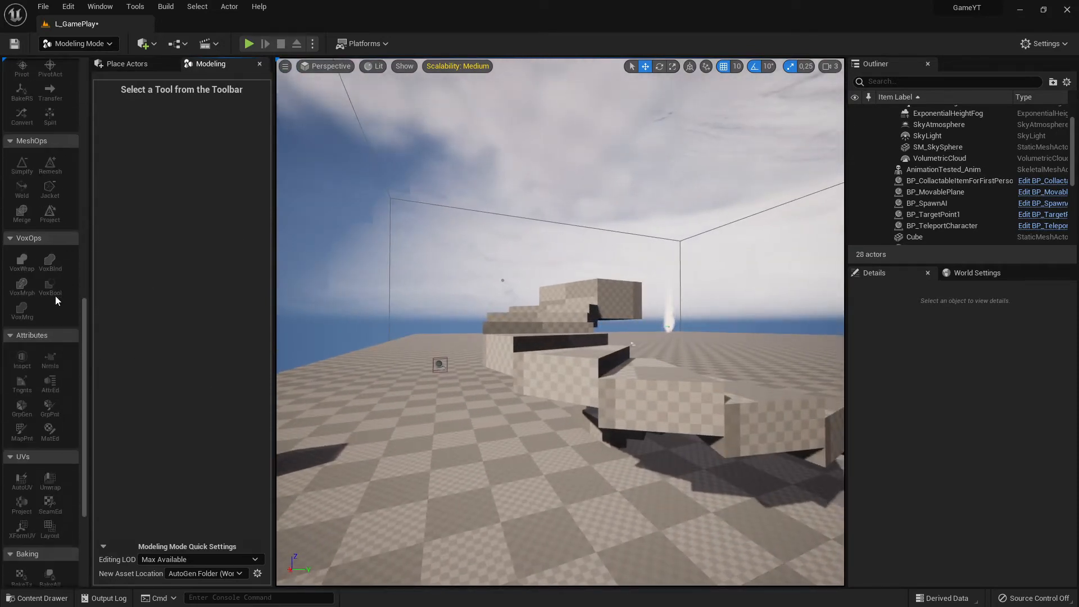
left_click_drag(91, 304, 380, 313)
scroll(187, 257, "up", 5)
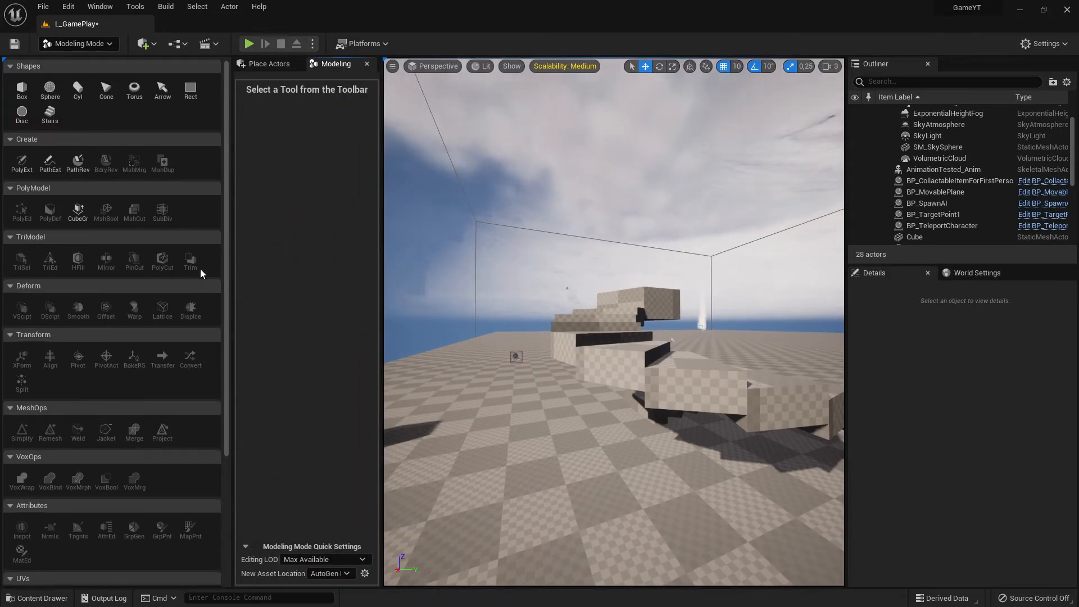
left_click(21, 89)
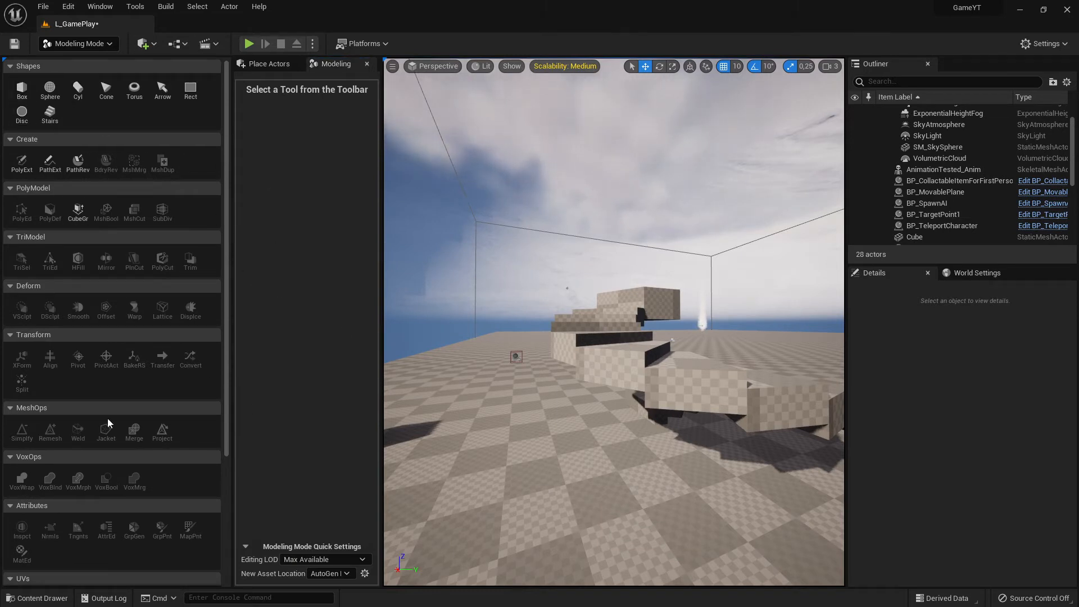
scroll(156, 400, "down", 3)
scroll(169, 400, "down", 5)
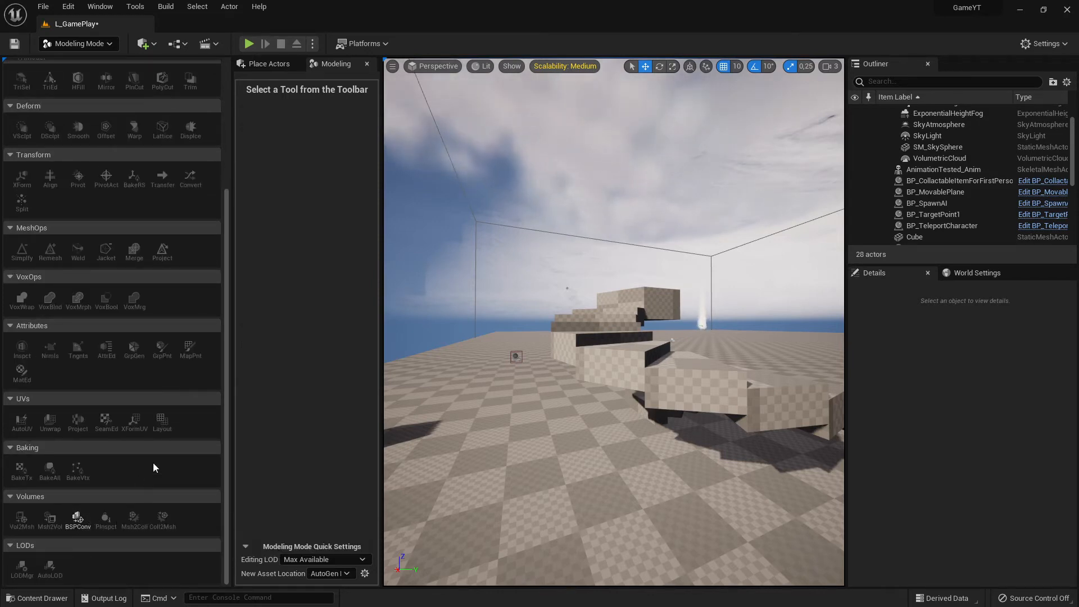
scroll(153, 481, "up", 4)
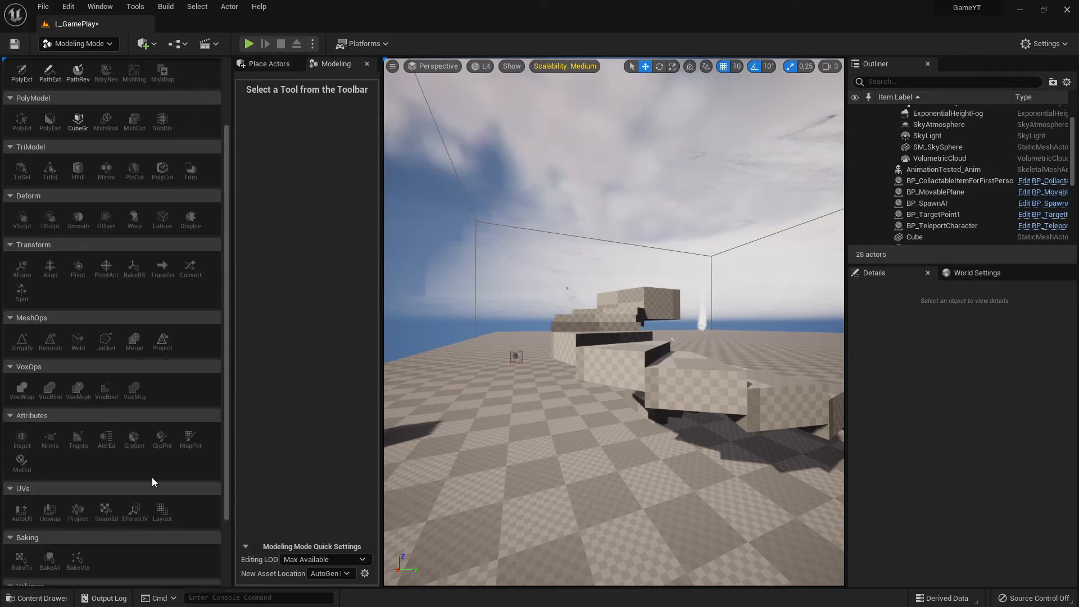
scroll(152, 481, "up", 3)
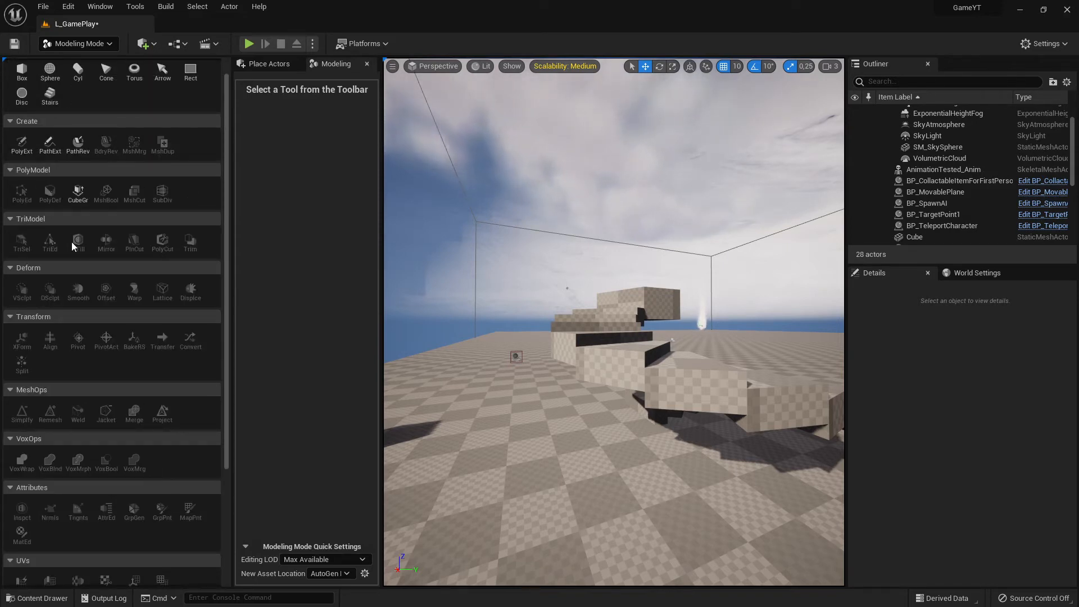
With the Cube Grid tool, select a long strip of floor cells near the white cube and pull it up two blocks into a wall.
left_click(78, 193)
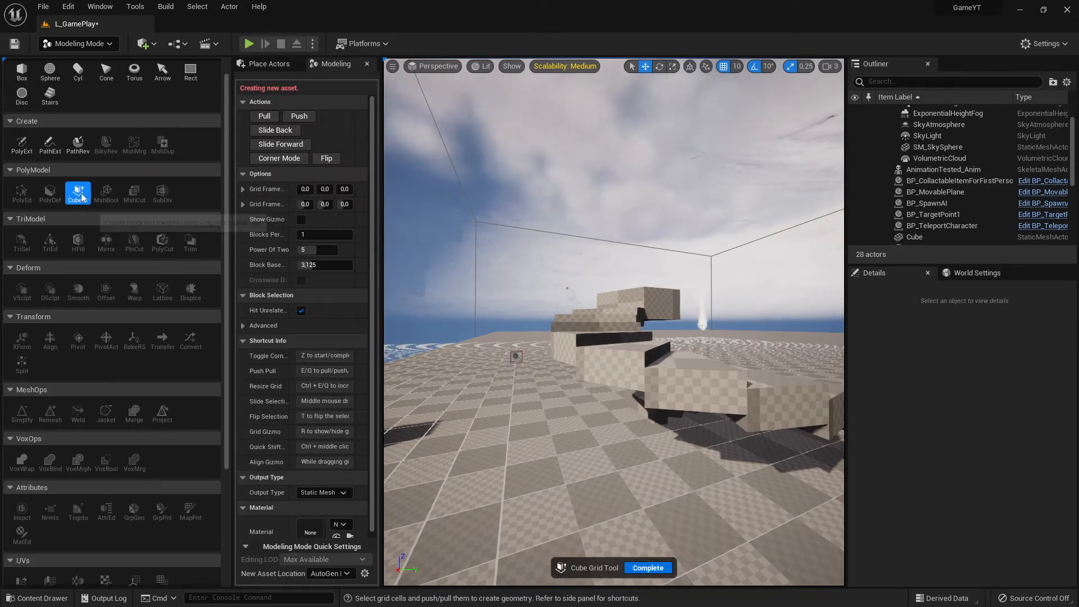
left_click(572, 489)
right_click_drag(574, 491, 645, 412)
left_click_drag(643, 393, 759, 516)
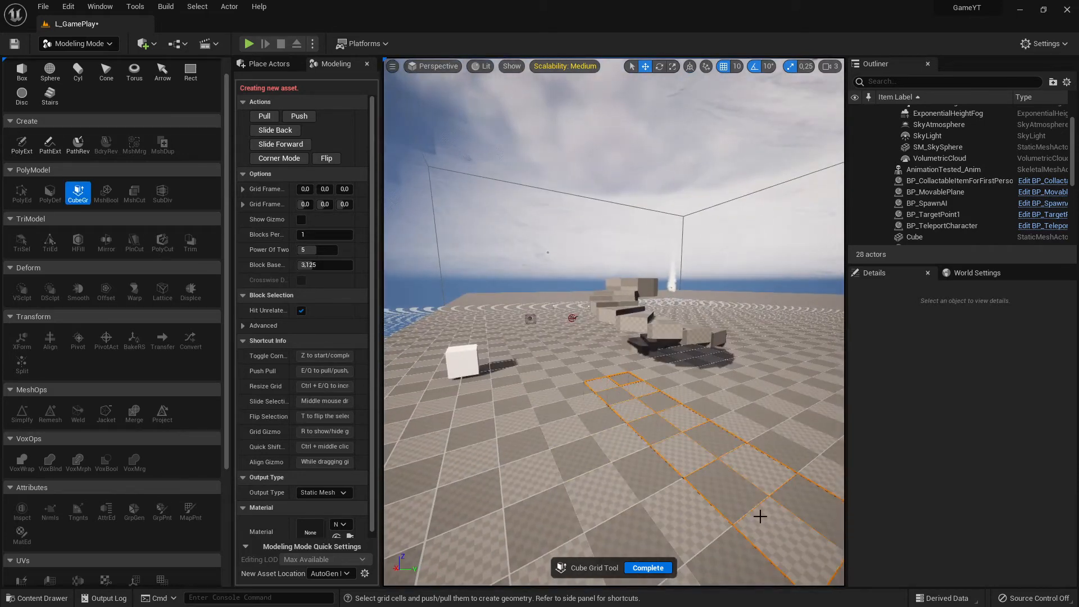
key("e")
key("e")
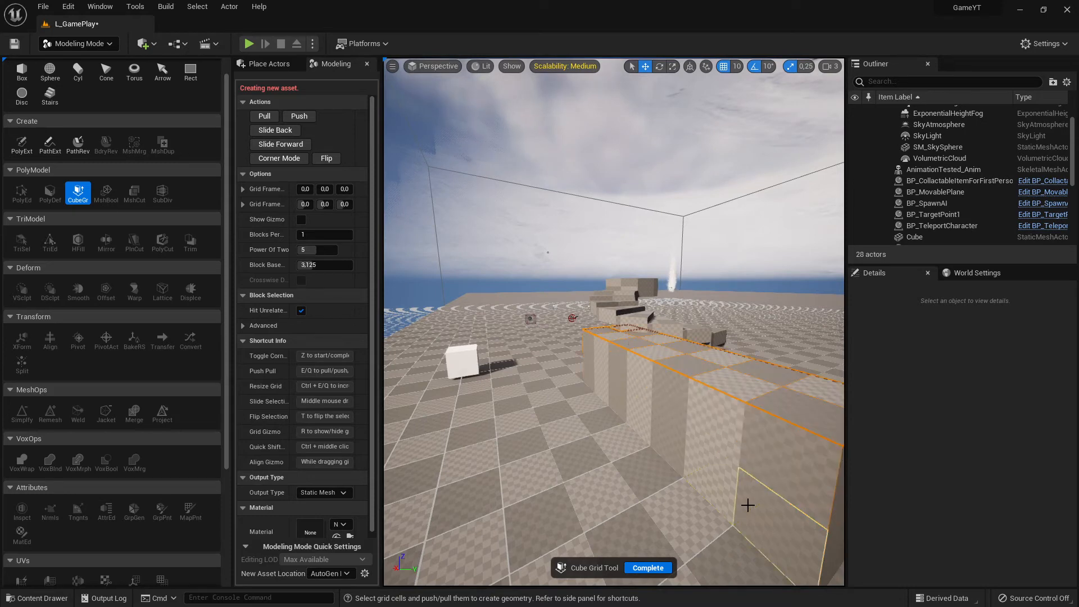
Select the upper row of cells on the wall's side and pull it outward four blocks into an overhanging slab.
left_click_drag(593, 351, 785, 436)
key("e")
key("e")
key("e")
key("e")
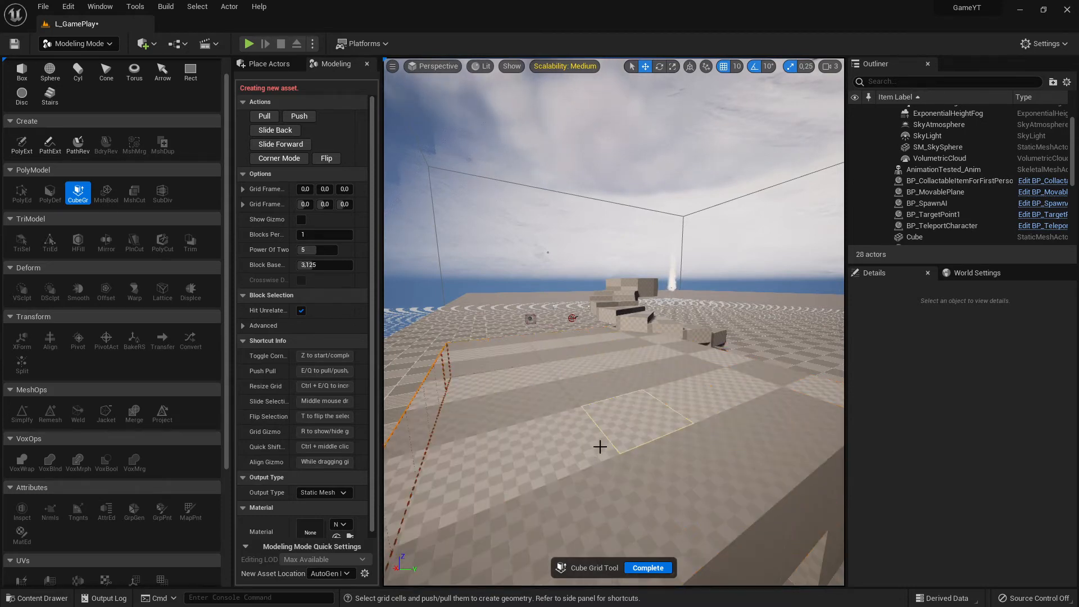
Pull the row of top cells along the slab's outer edge up two blocks as a raised wall.
left_click(464, 355)
key("e")
key("e")
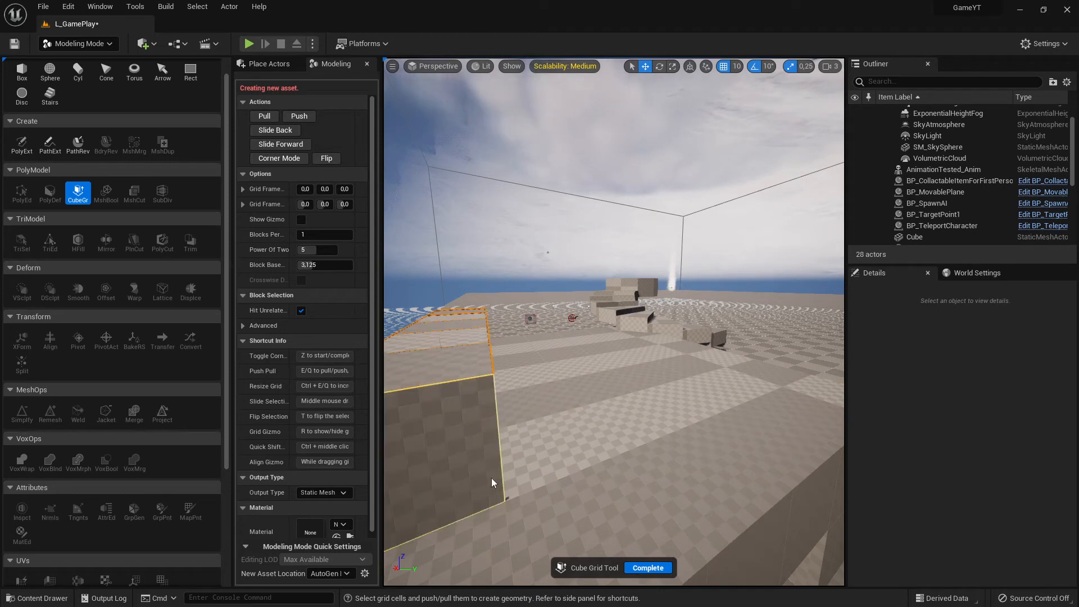
Examine the cube grid slab and raised wall from several sides, and look through the modeling tool palette.
key("s")
right_click_drag(613, 382, 562, 408)
left_click(537, 427)
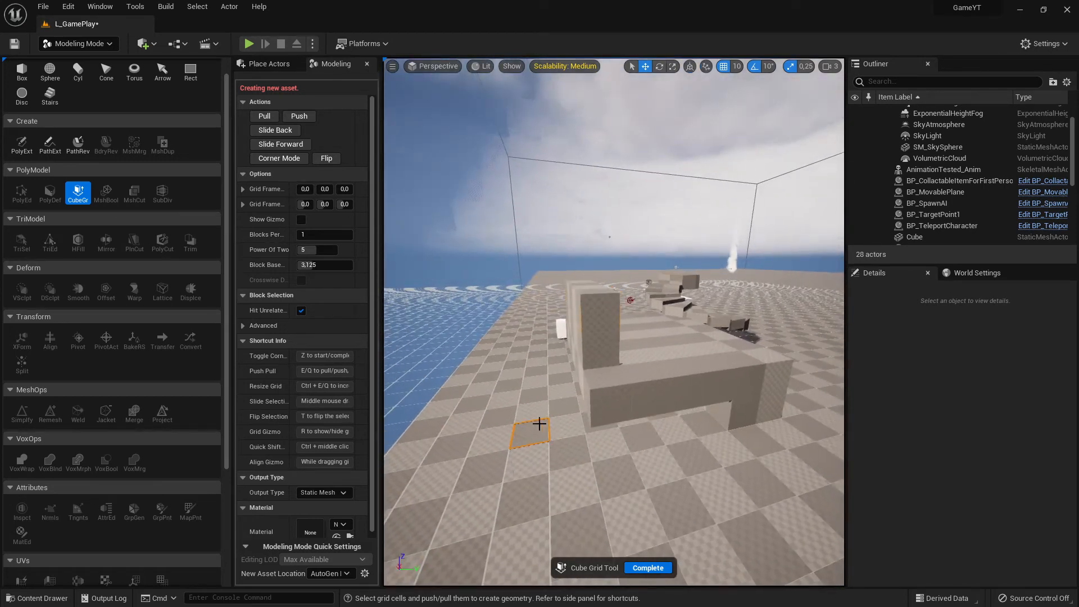
mouse_move(661, 353)
right_mouse_down()
mouse_move(690, 338)
mouse_move(579, 336)
mouse_move(574, 354)
mouse_move(672, 349)
right_mouse_up()
key("d")
key("d")
key("s")
key("a")
key("w")
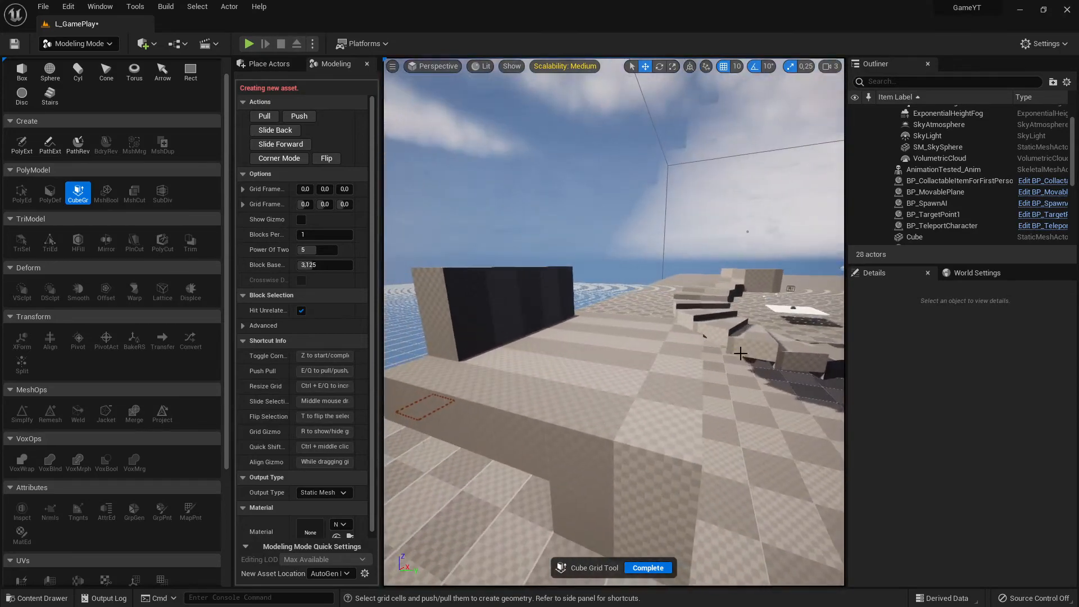
scroll(126, 338, "up", 1)
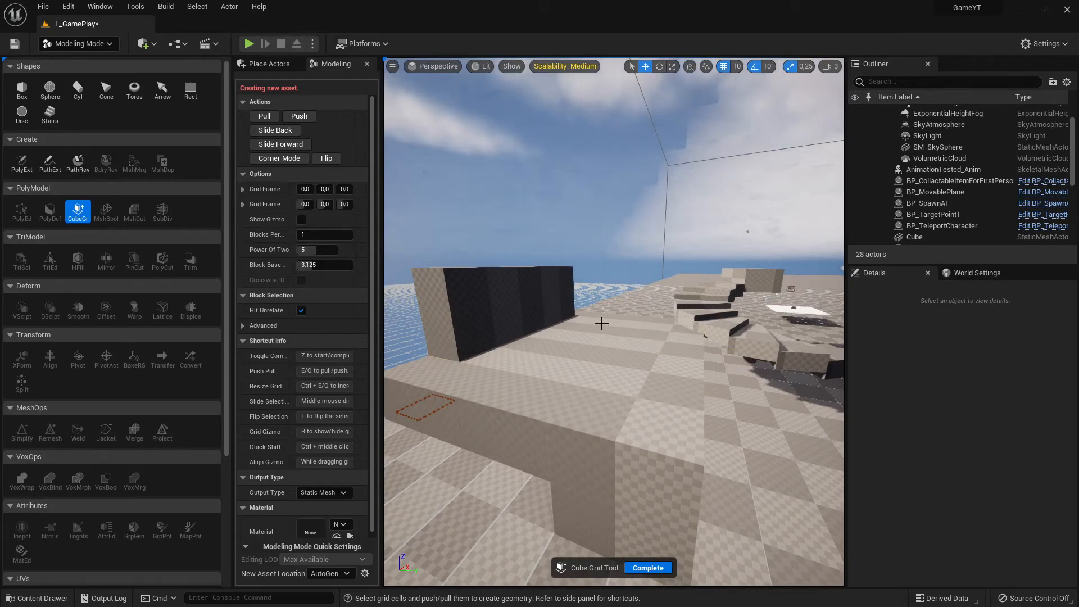
scroll(113, 382, "down", 5)
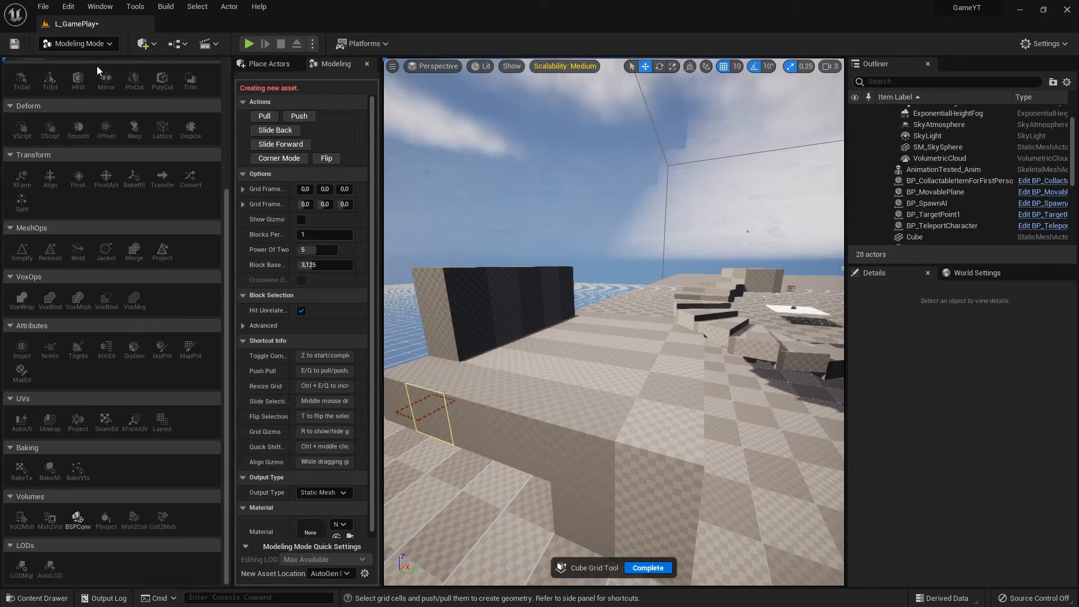
Leave the Cube Grid tool without completing it by switching to Brush Editing mode, and return to Modeling mode.
left_click(89, 45)
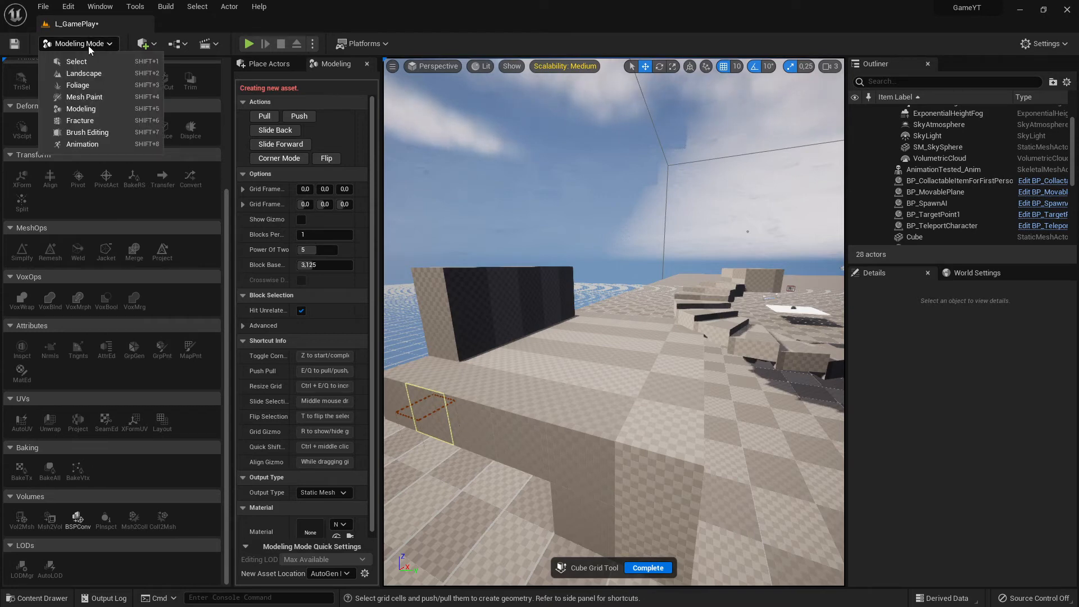
left_click(102, 132)
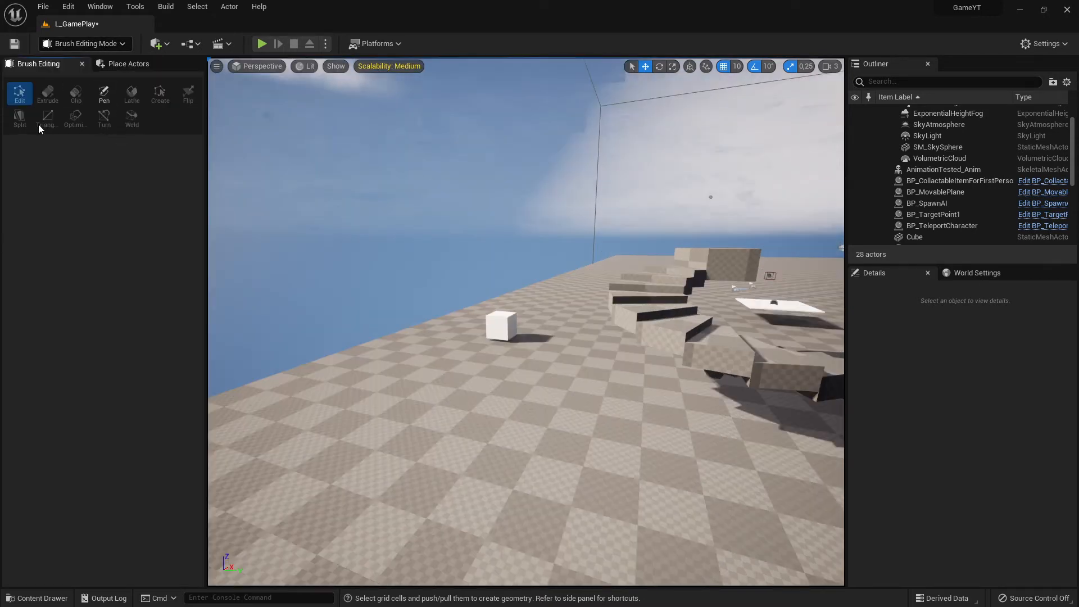
left_click(92, 47)
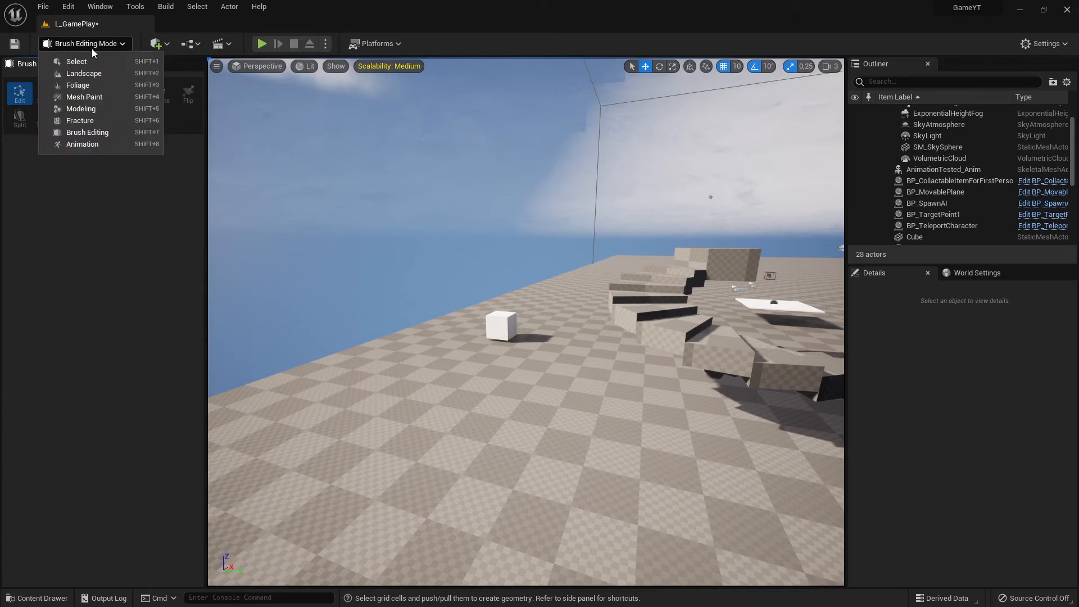
left_click(84, 108)
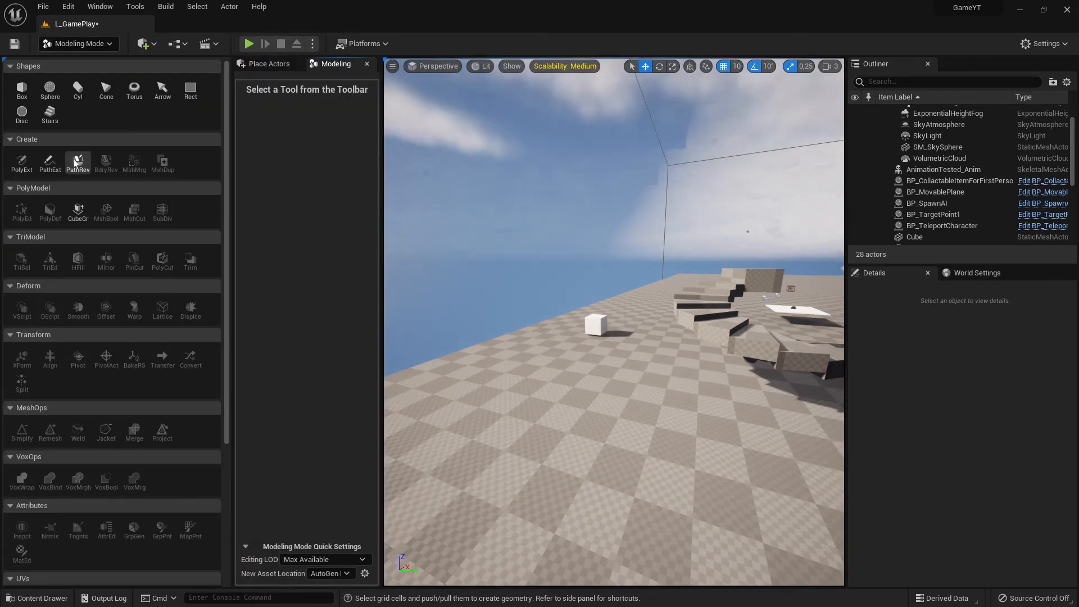
Look through the modeling tool categories again and view the spiral stair and cube from different angles.
scroll(134, 325, "down", 5)
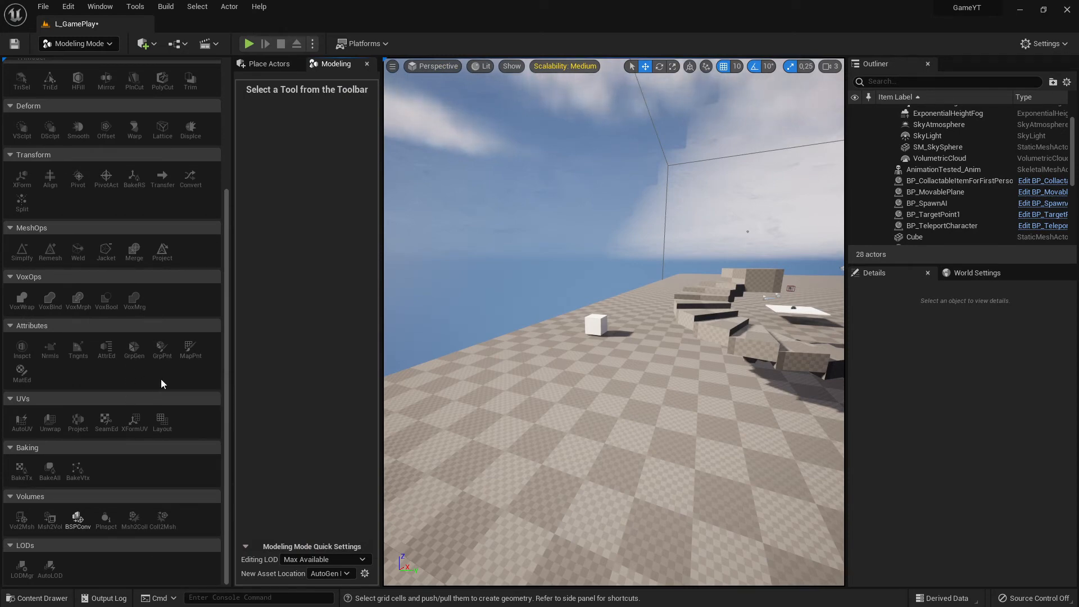
right_click_drag(526, 334, 674, 332)
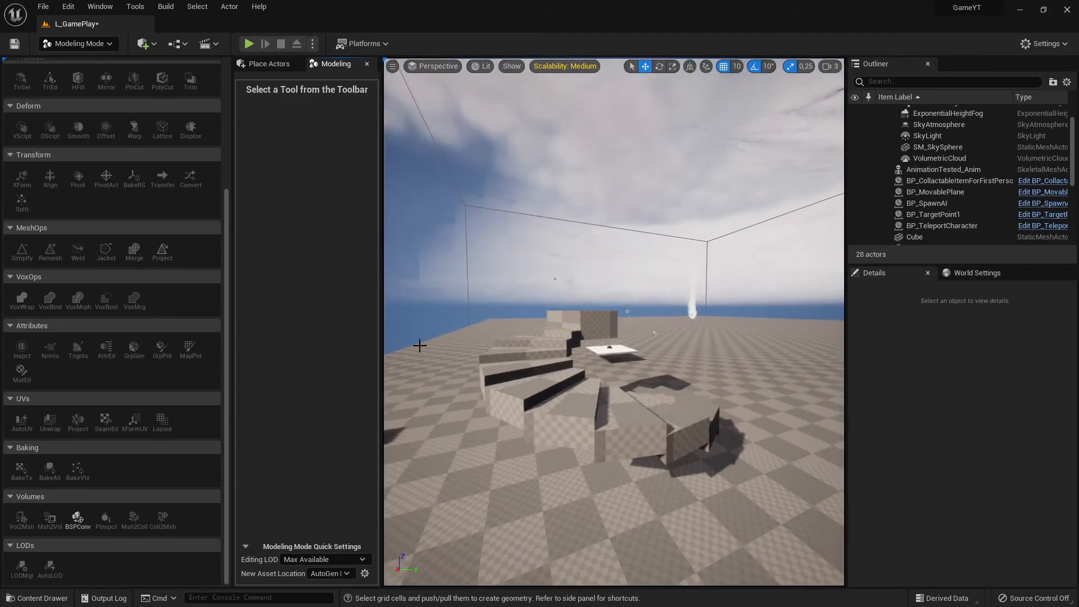
scroll(147, 306, "up", 3)
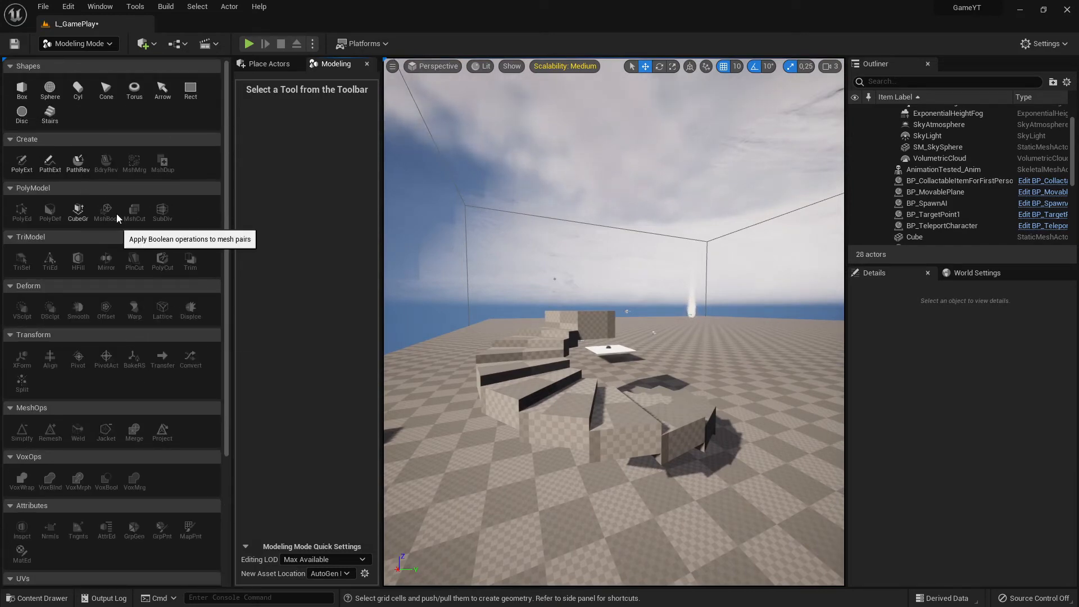
right_click_drag(620, 445, 674, 455)
scroll(140, 365, "down", 5)
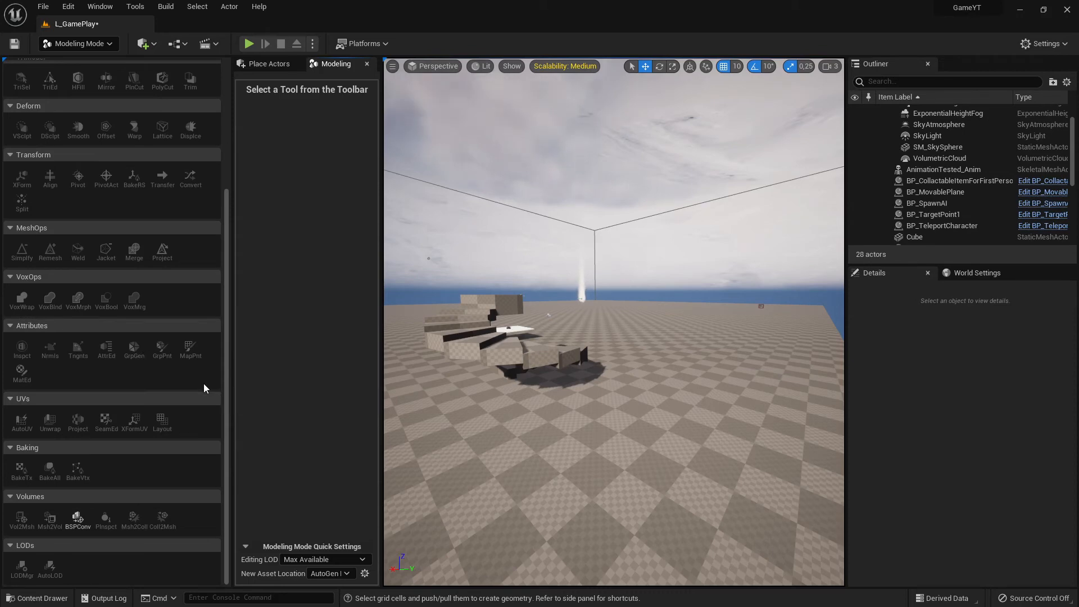
right_click_drag(500, 409, 401, 396)
key("w")
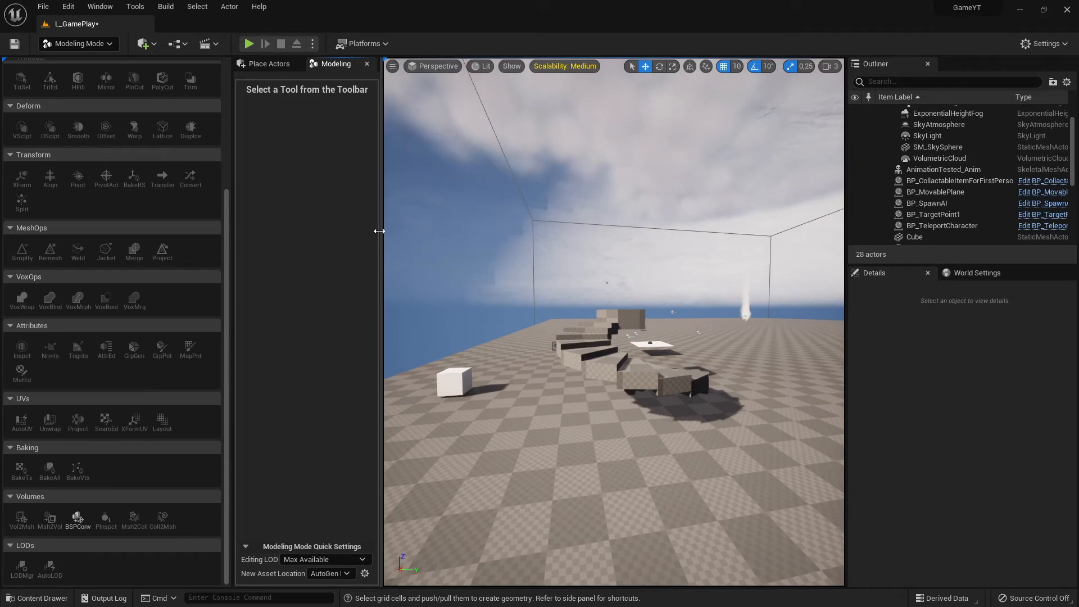
Narrow the Modeling settings area and the tool palette to enlarge the viewport, and look through the rearranged tool categories.
left_click_drag(381, 236, 323, 236)
left_click_drag(232, 248, 154, 254)
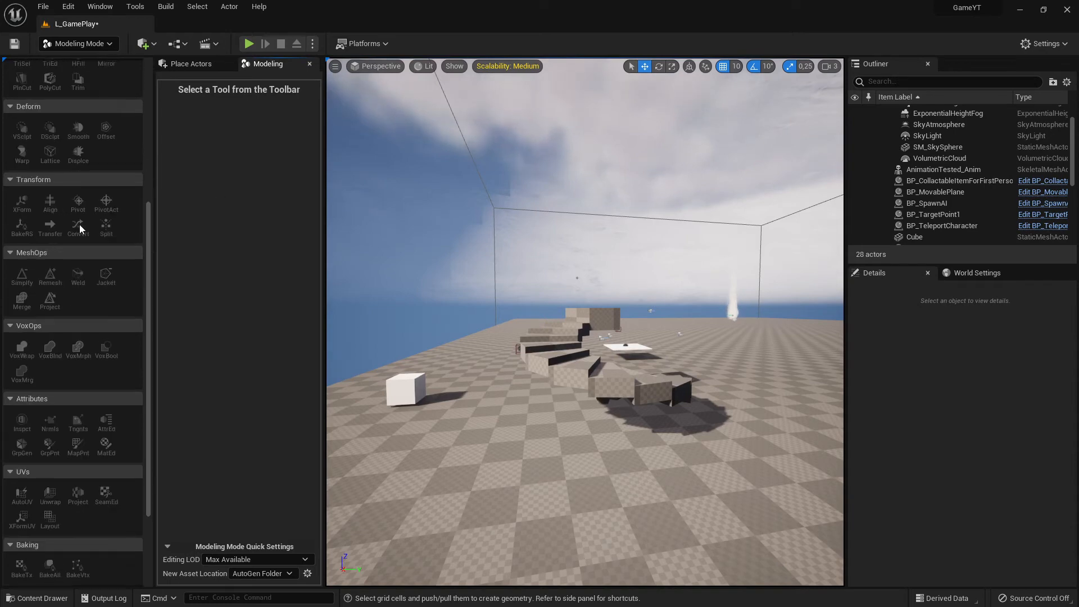
scroll(89, 221, "down", 4)
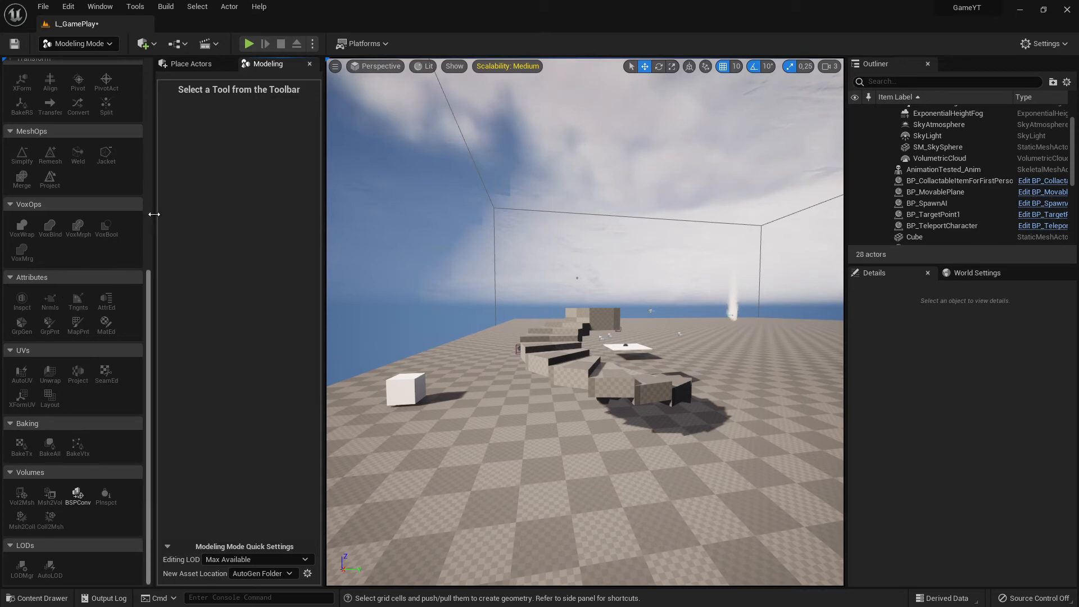
left_click_drag(157, 217, 171, 214)
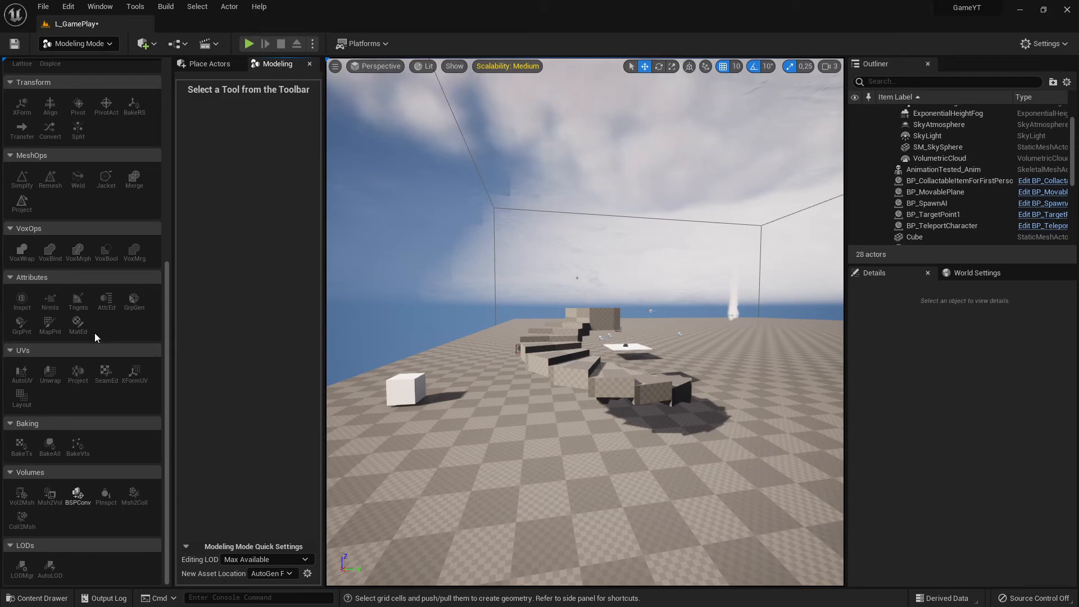
scroll(95, 332, "up", 5)
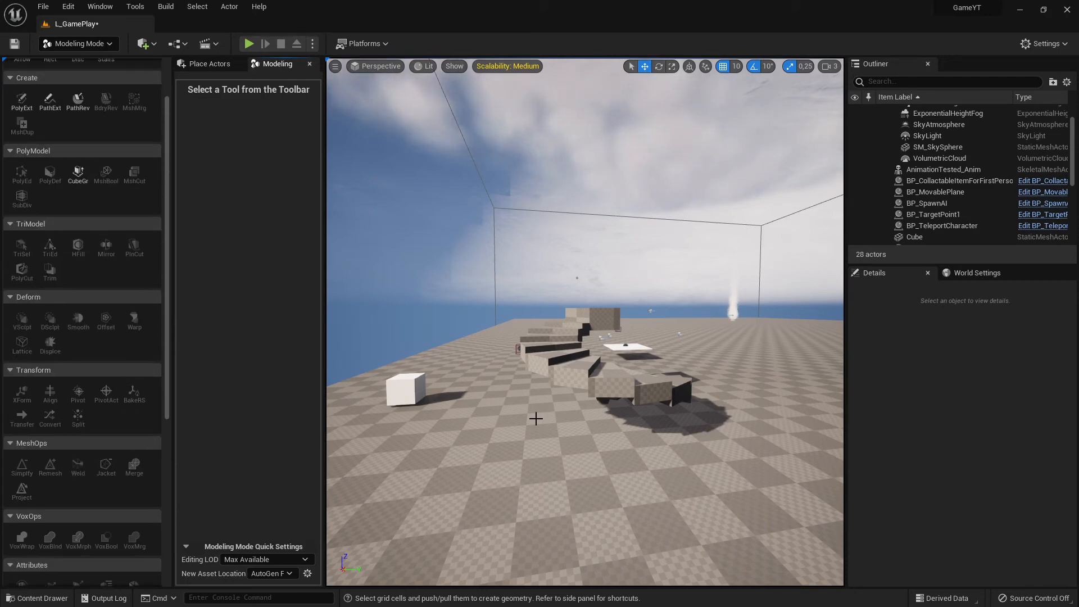
Switch to Brush Editing mode and place a Box geometry brush on the floor near the white cube, at about X 910, Y 600, Z 100.
key("w")
right_click_drag(536, 419, 579, 434)
left_click(85, 43)
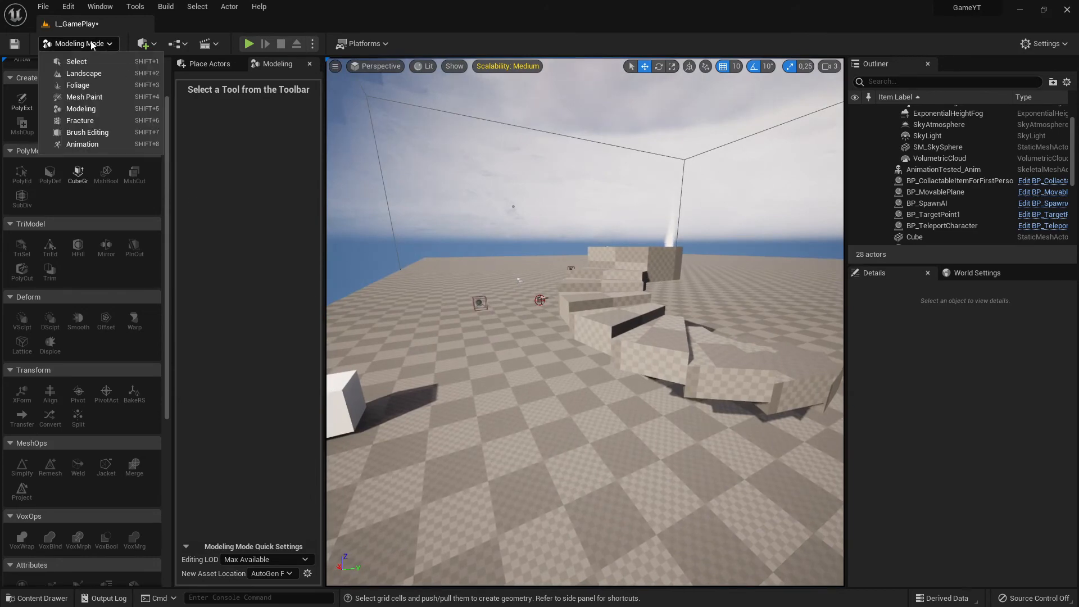
left_click(116, 136)
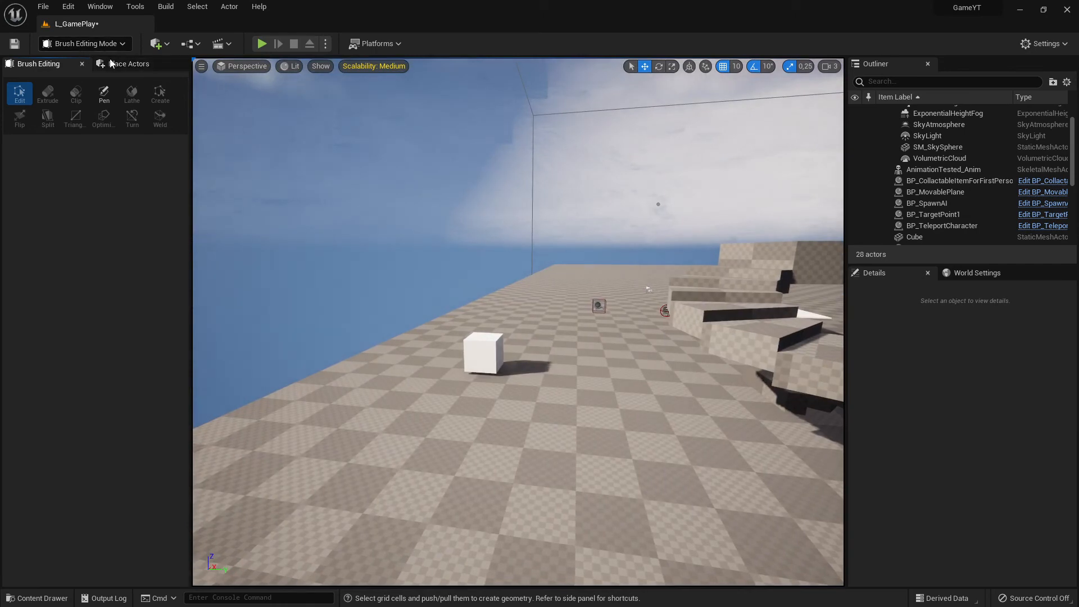
left_click(128, 65)
left_click_drag(105, 194, 458, 472)
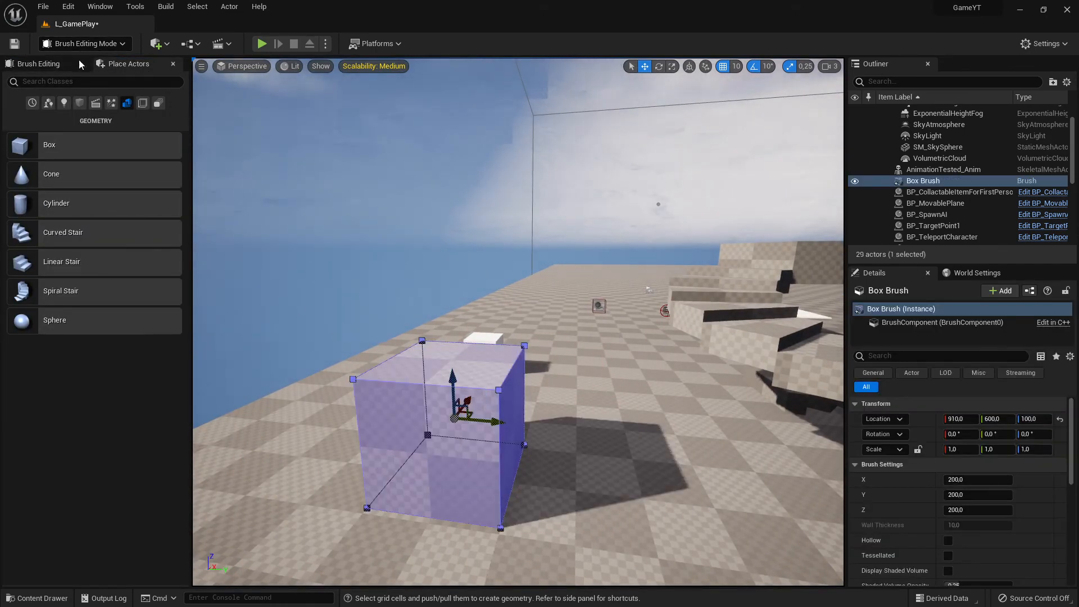
Raise the top face of the box brush to make it a tall block, roughly double its height.
left_click(84, 43)
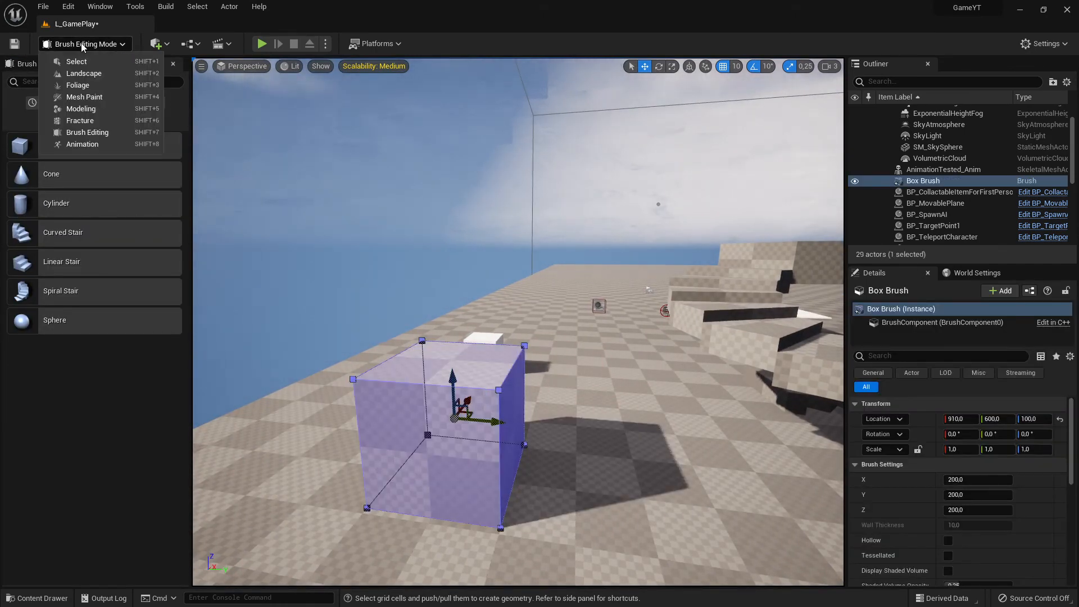
left_click(108, 134)
left_click(439, 365)
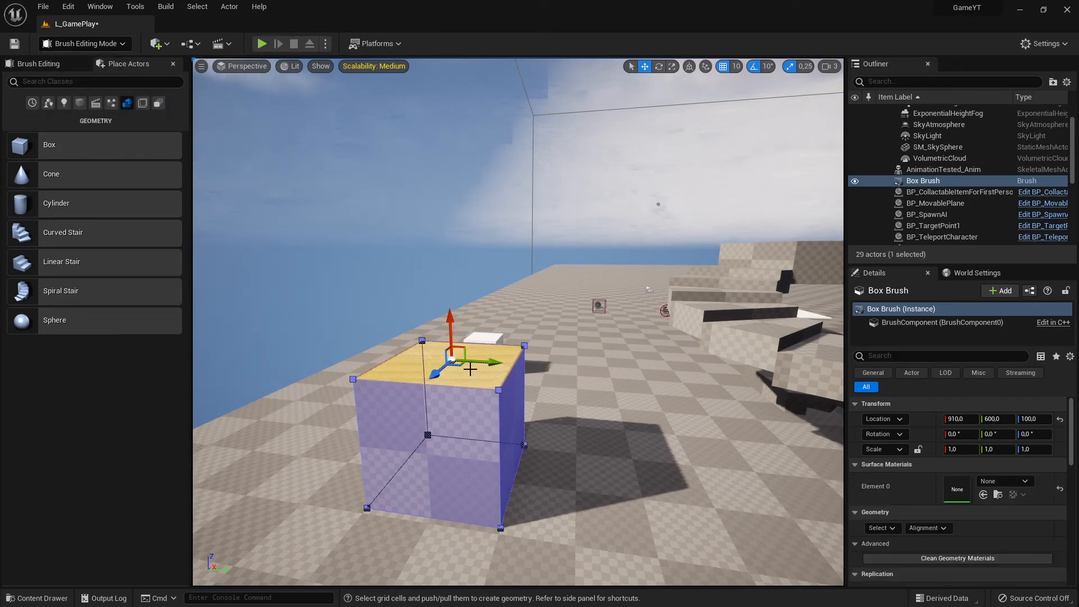
left_click_drag(444, 328, 456, 226)
Triangulate the front face of the box brush and pull its upper triangle outward from the block.
left_click(435, 318)
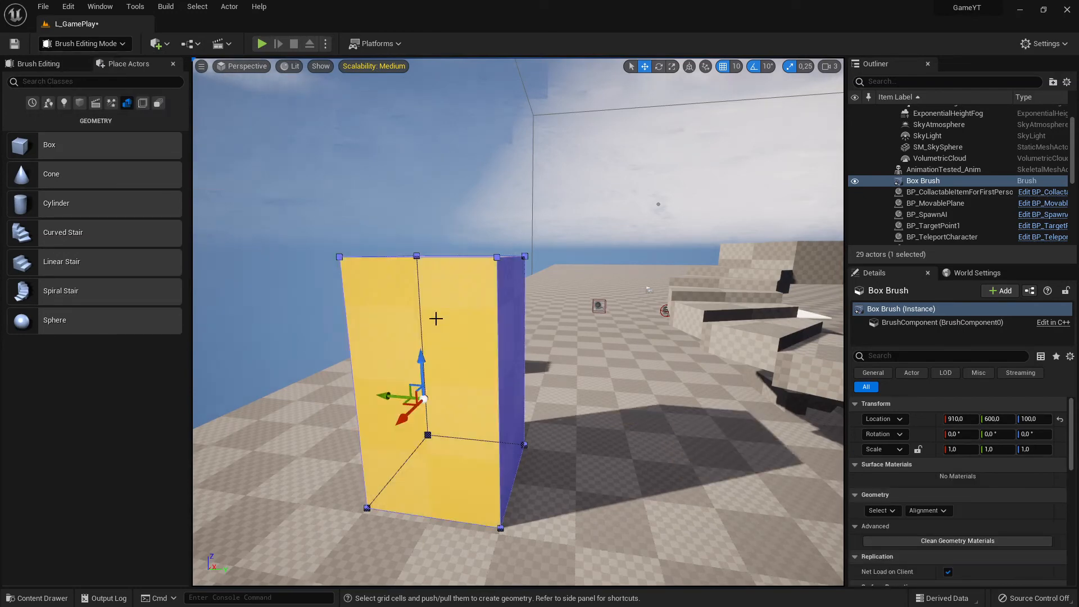
left_click(84, 63)
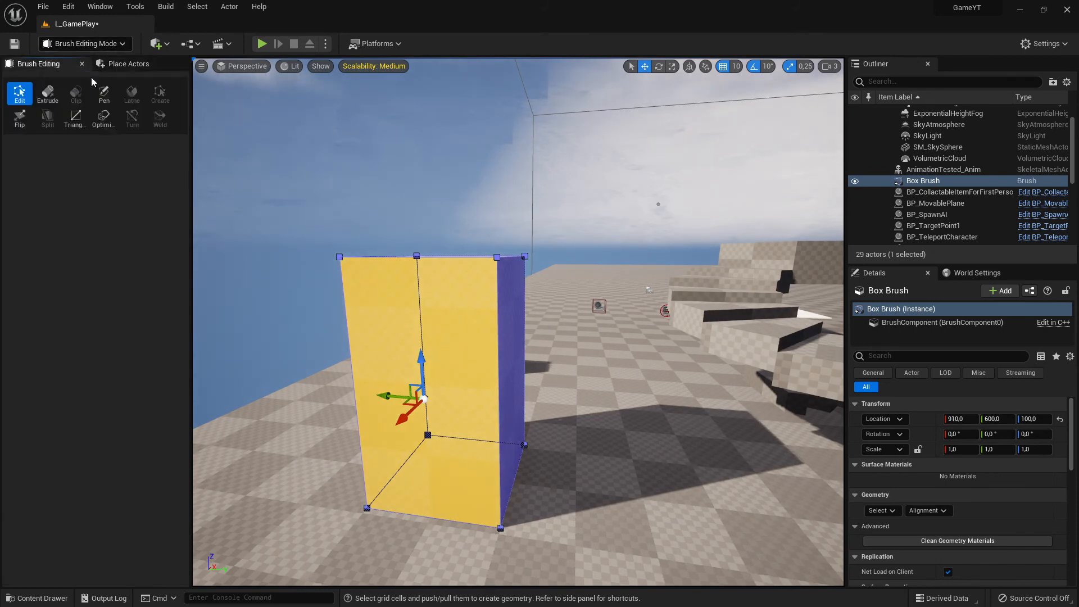
left_click(76, 119)
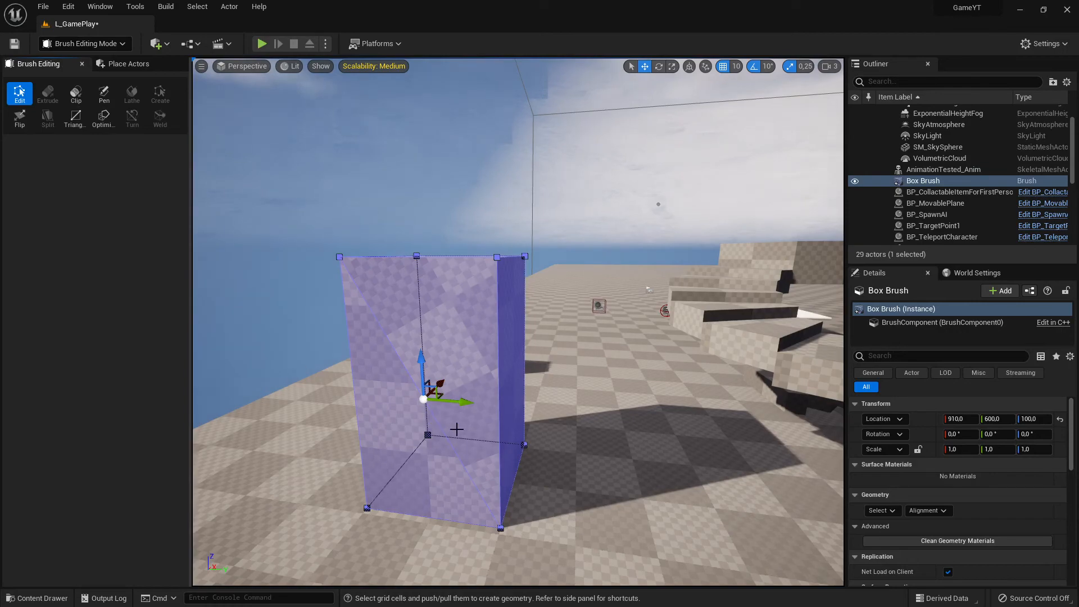
left_click(382, 348)
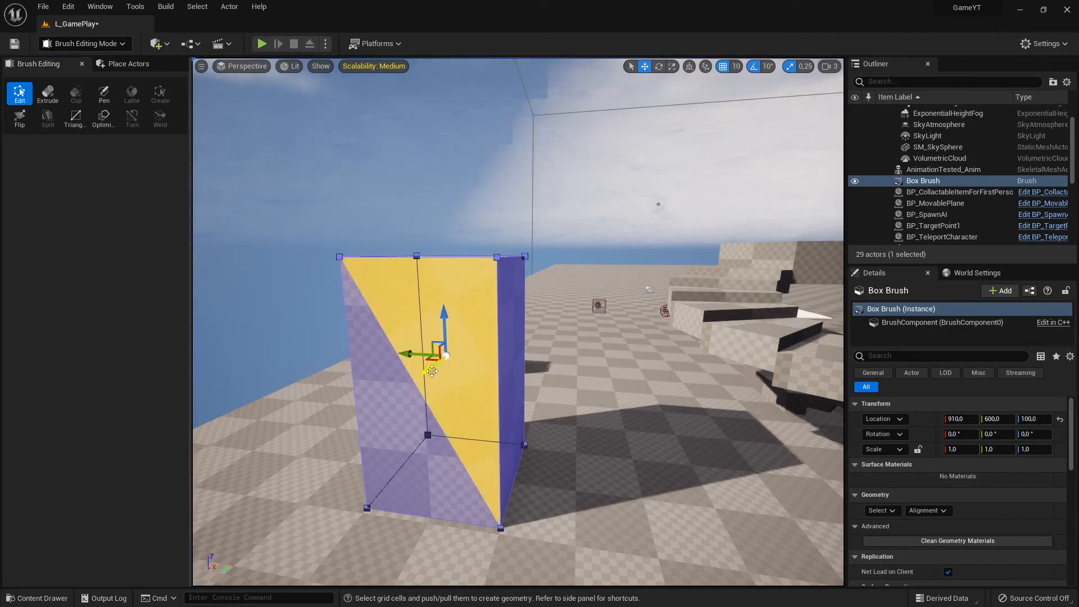
mouse_move(433, 365)
left_mouse_down()
mouse_move(360, 405)
mouse_move(296, 475)
left_mouse_up()
mouse_move(296, 475)
right_mouse_down()
mouse_move(472, 483)
mouse_move(393, 472)
mouse_move(533, 461)
mouse_move(523, 458)
mouse_move(663, 467)
mouse_move(590, 460)
mouse_move(646, 457)
right_mouse_up()
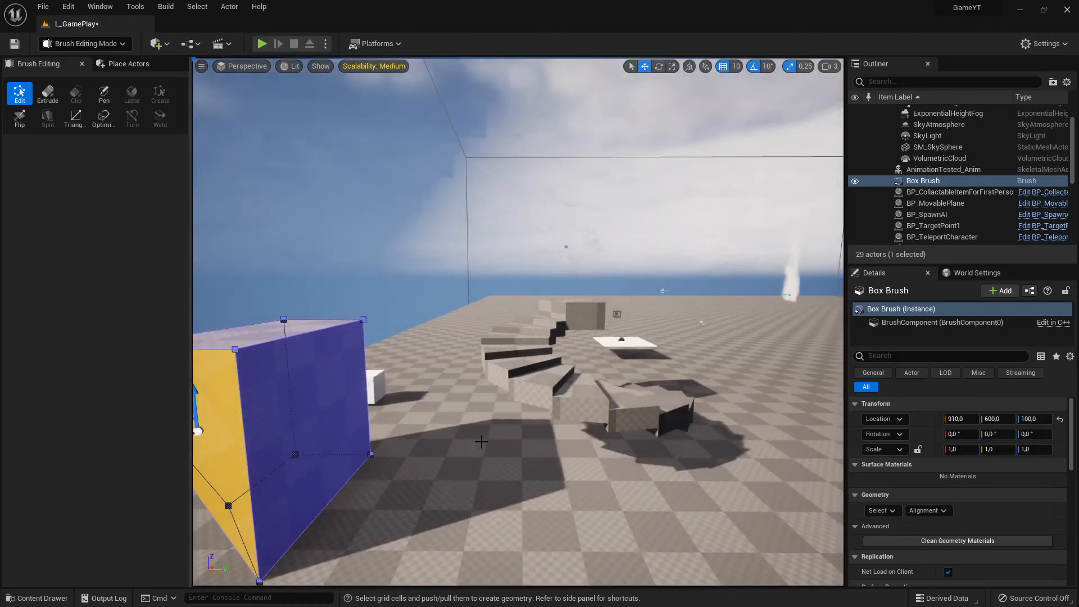
Switch to Modeling mode and look through its tool categories from Shapes to LODs.
left_click(89, 45)
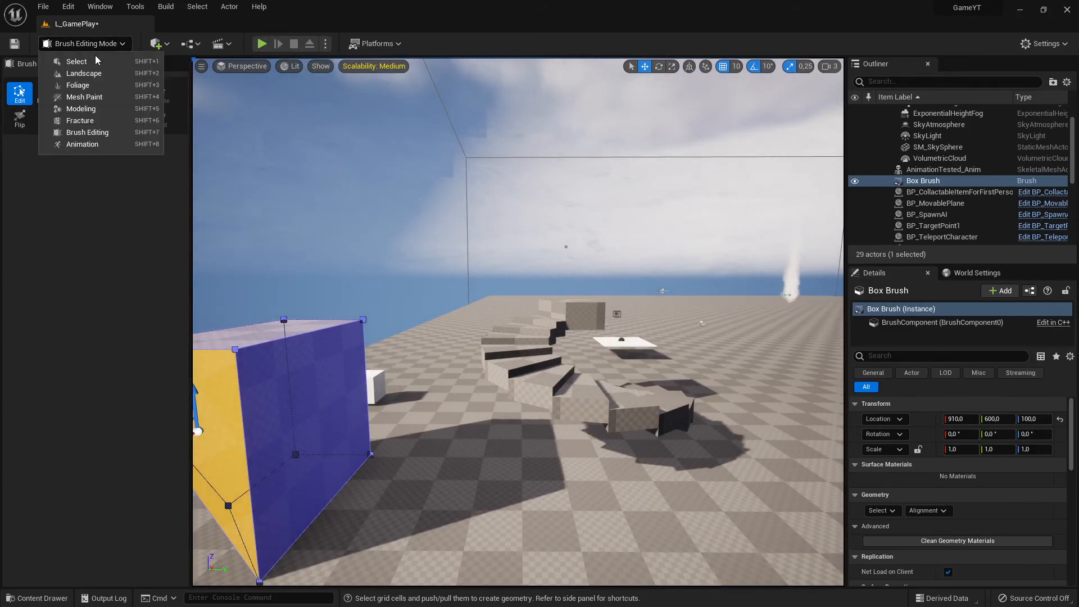
left_click(92, 109)
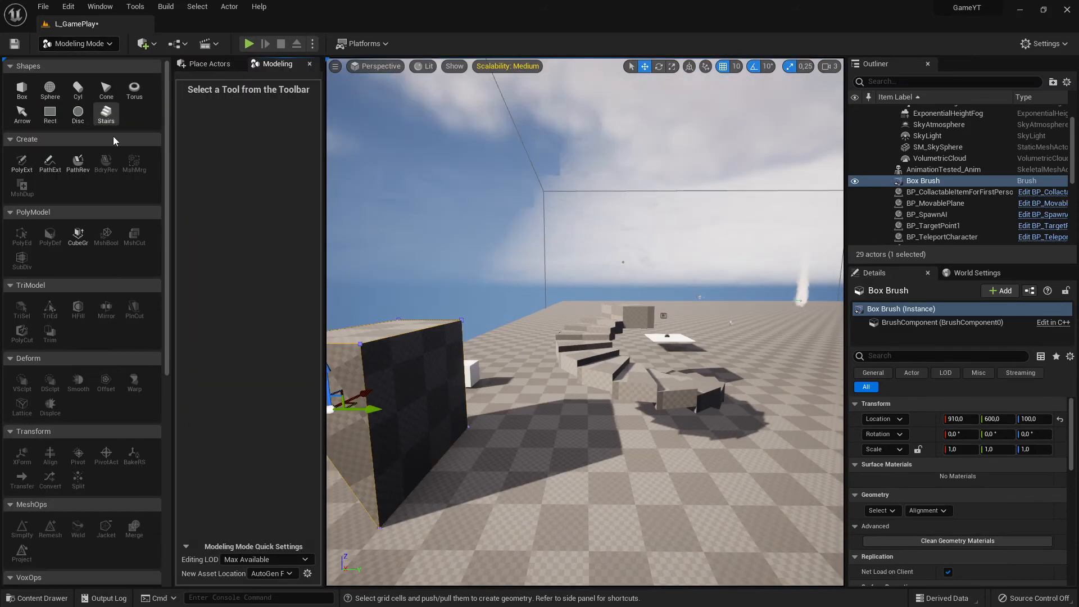
scroll(106, 292, "down", 6)
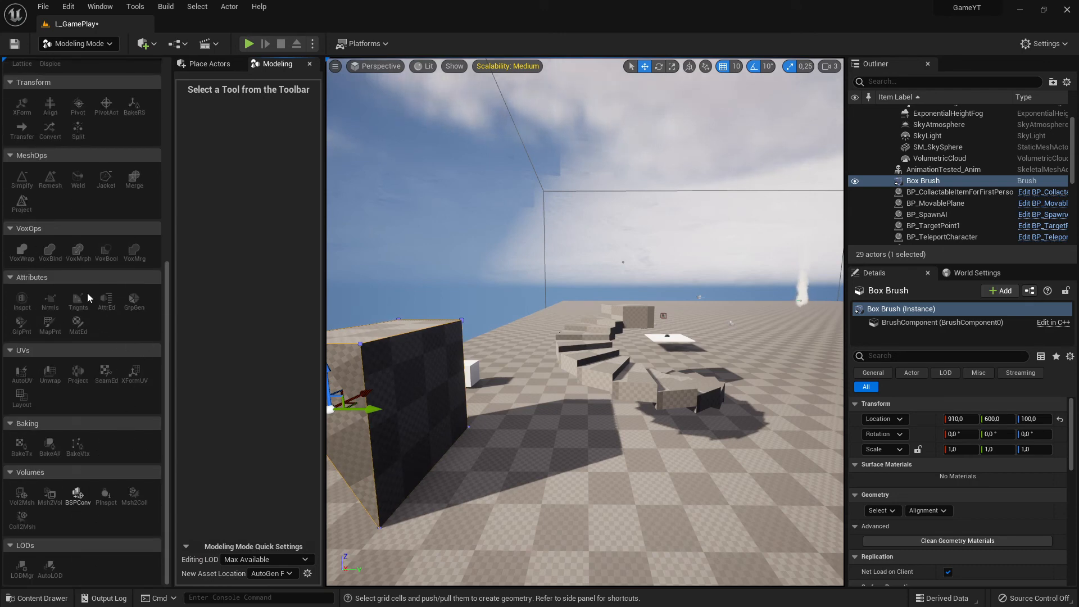
scroll(86, 292, "up", 6)
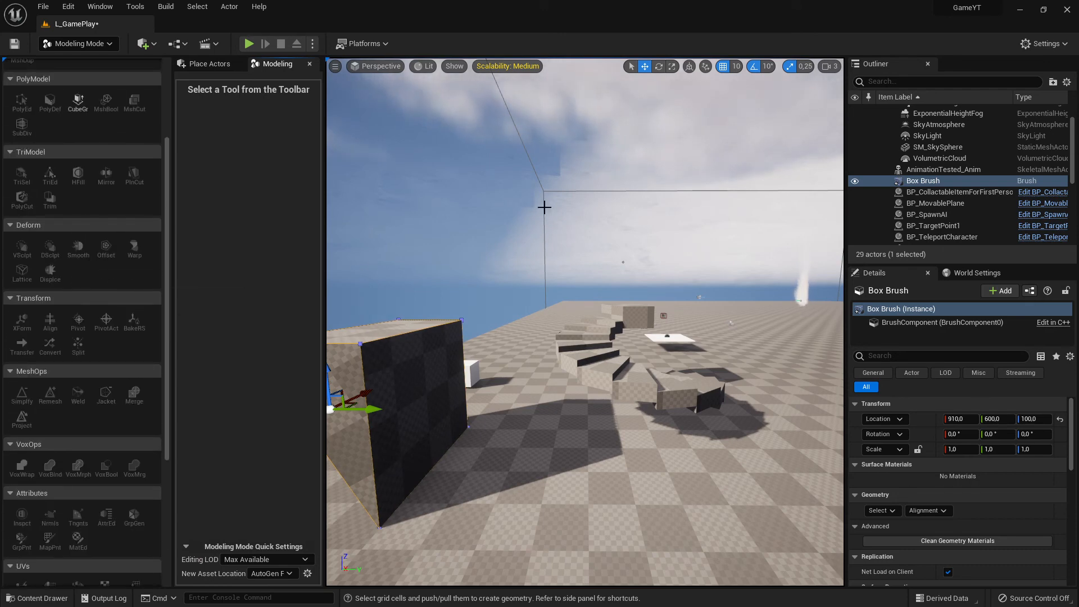
Examine the spiral stair, the white cube and the surrounding level from several angles.
mouse_move(585, 321)
right_mouse_down()
mouse_move(719, 326)
mouse_move(578, 320)
mouse_move(699, 331)
mouse_move(544, 337)
right_mouse_up()
key("a")
key("d")
key("d")
key("w")
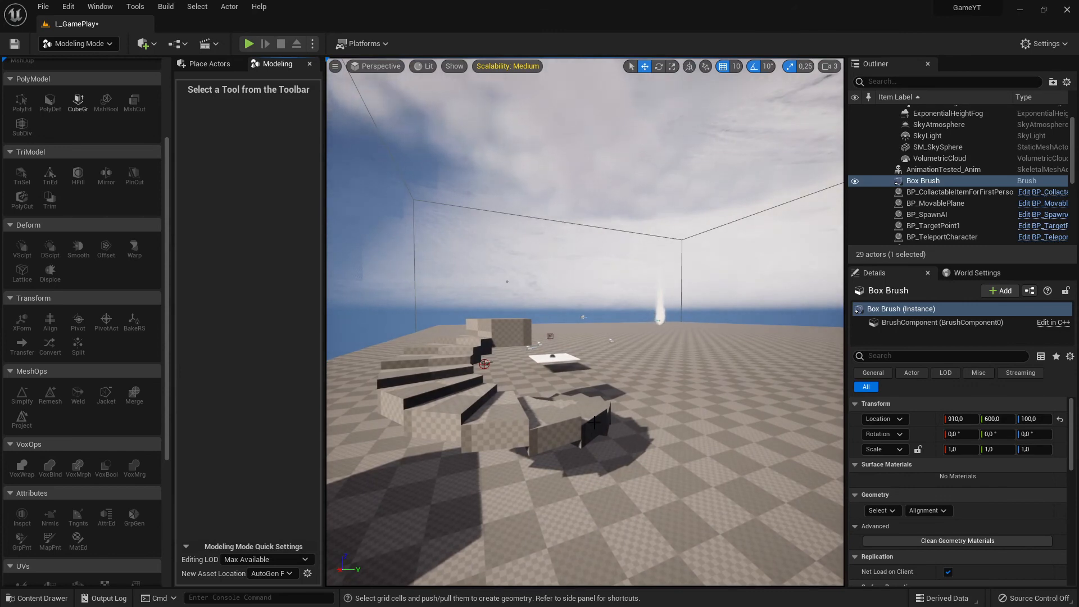
mouse_move(600, 418)
right_mouse_down()
mouse_move(436, 421)
mouse_move(601, 409)
mouse_move(483, 461)
right_mouse_up()
key("w")
key("s")
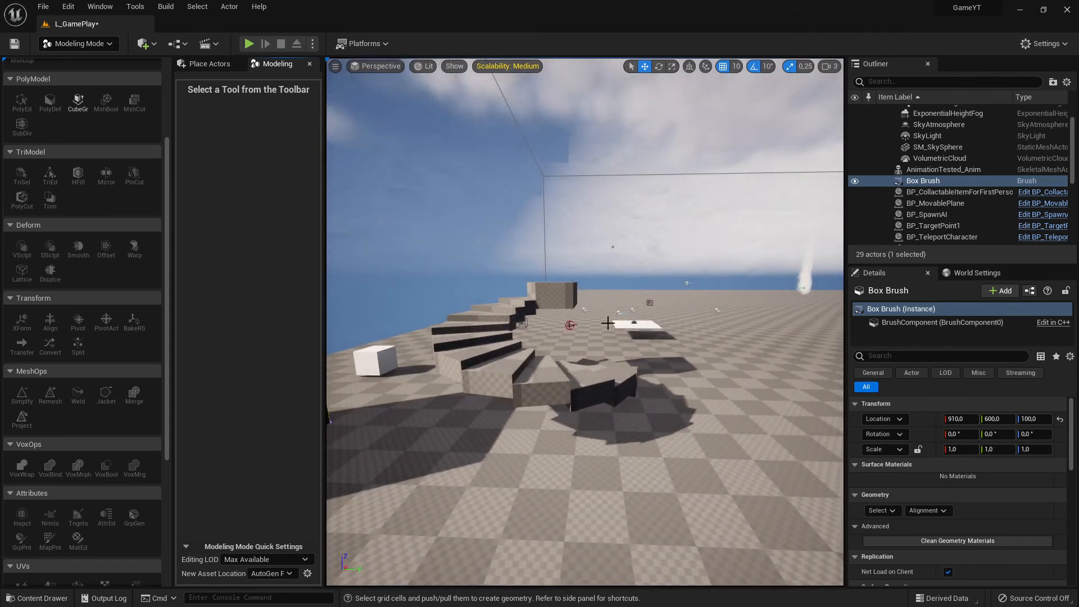
key("s")
mouse_move(495, 419)
right_mouse_down()
mouse_move(354, 425)
mouse_move(623, 421)
right_mouse_up()
key("a")
key("w")
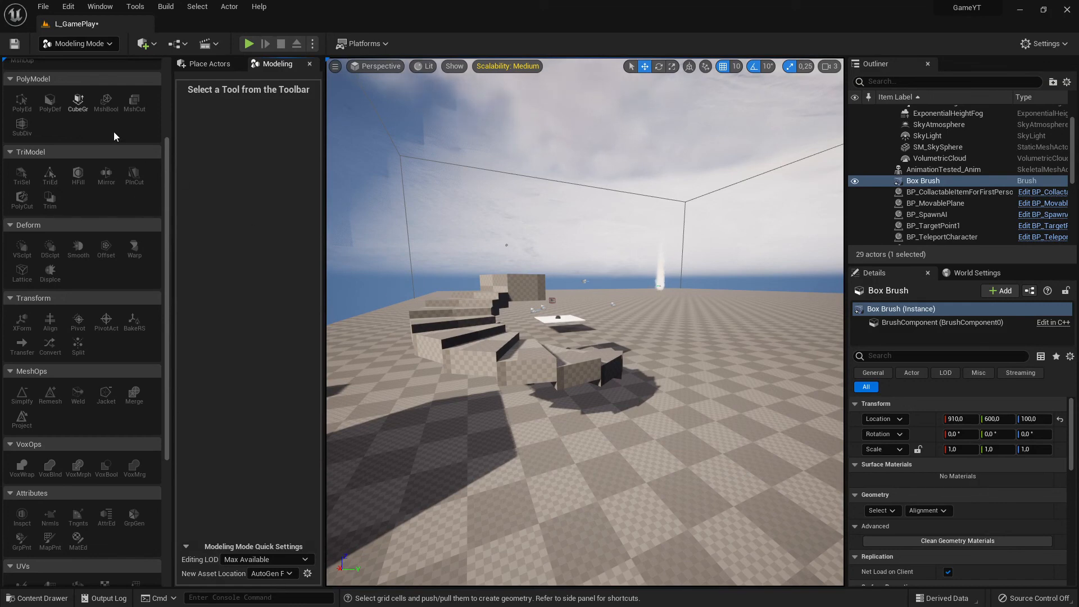
Compare the two toolsets by switching to Brush Editing mode and back to Modeling mode.
left_click(97, 47)
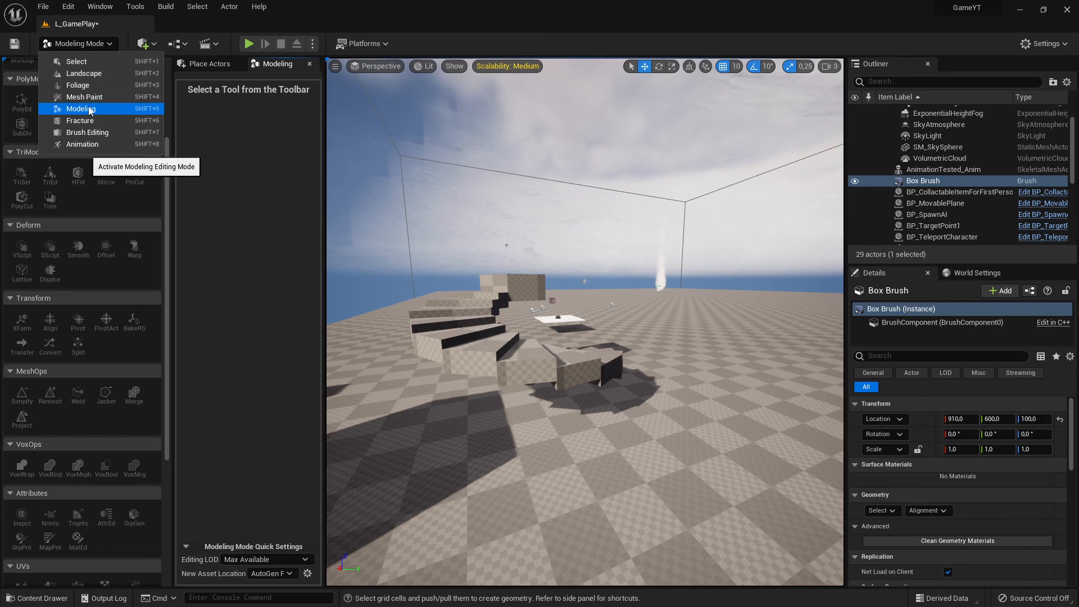
left_click(115, 132)
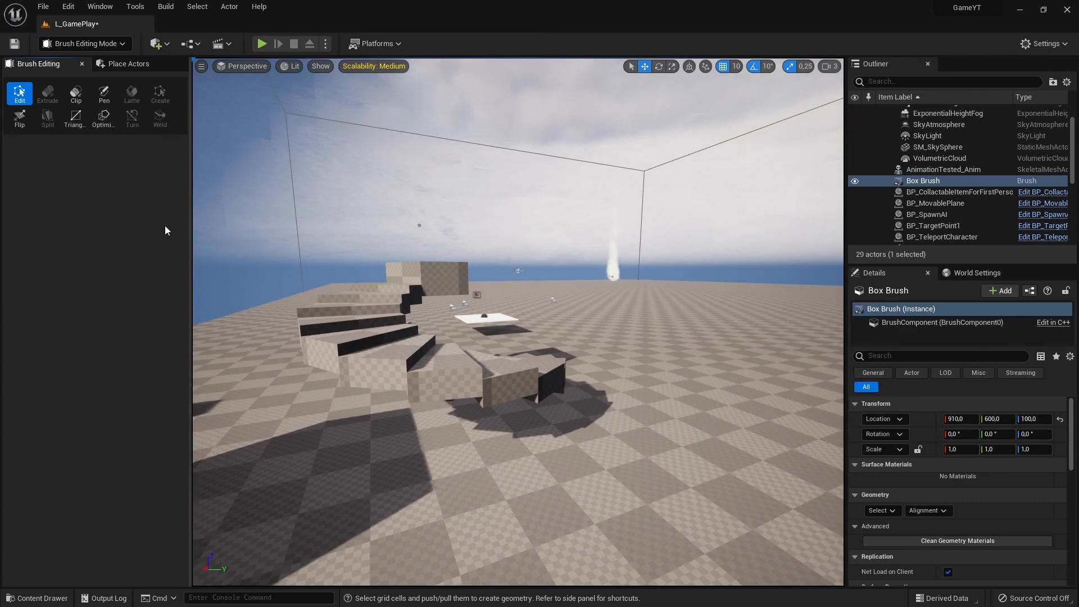
left_click(84, 44)
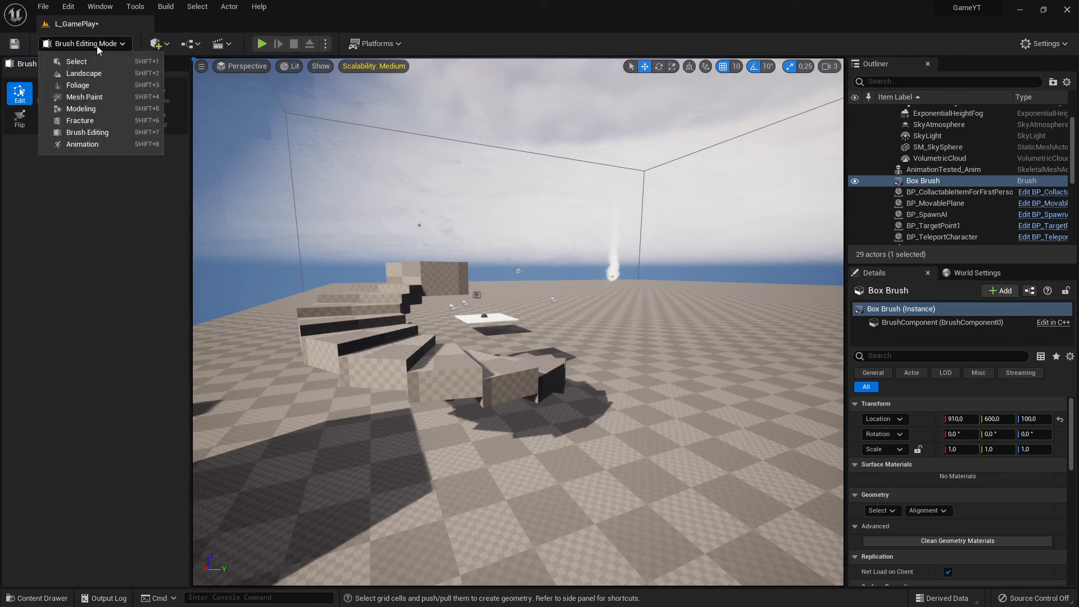
left_click(84, 104)
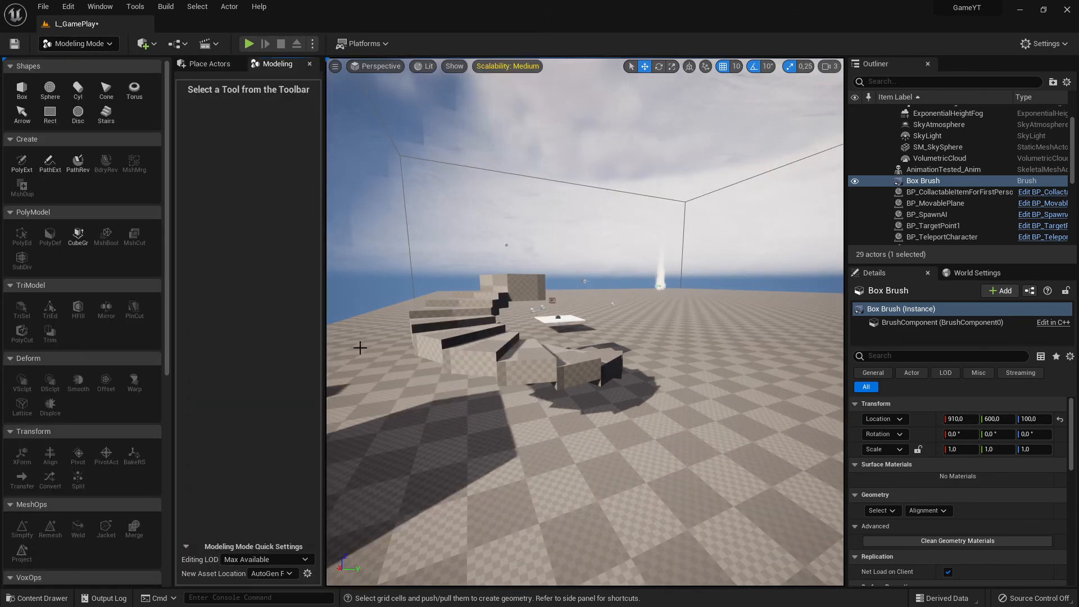